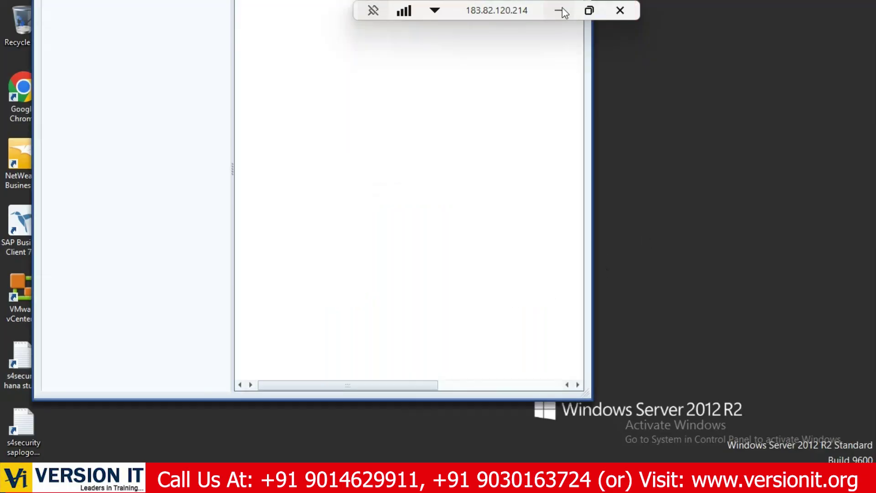
Draw a rectangle across the top of slide 22 reading 'CREATE USER ID FOR GRC CONSULTANT'.
left_click(559, 10)
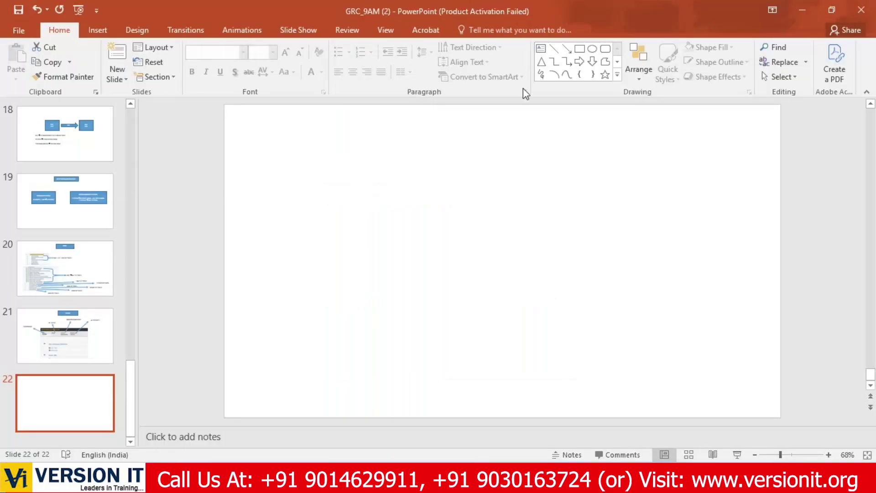
left_click(581, 48)
mouse_move(413, 113)
left_mouse_down()
mouse_move(473, 133)
mouse_move(638, 145)
mouse_move(630, 142)
left_mouse_up()
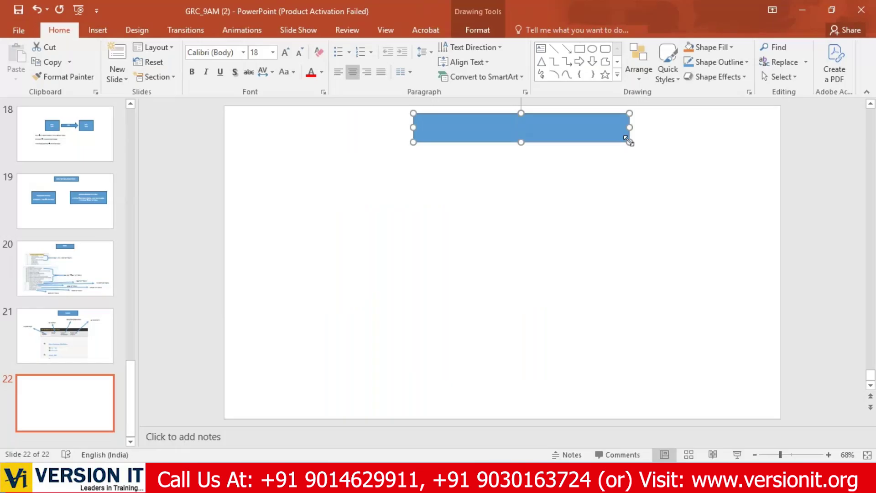
type("GRC")
key("BackSpace")
key("BackSpace")
key("BackSpace")
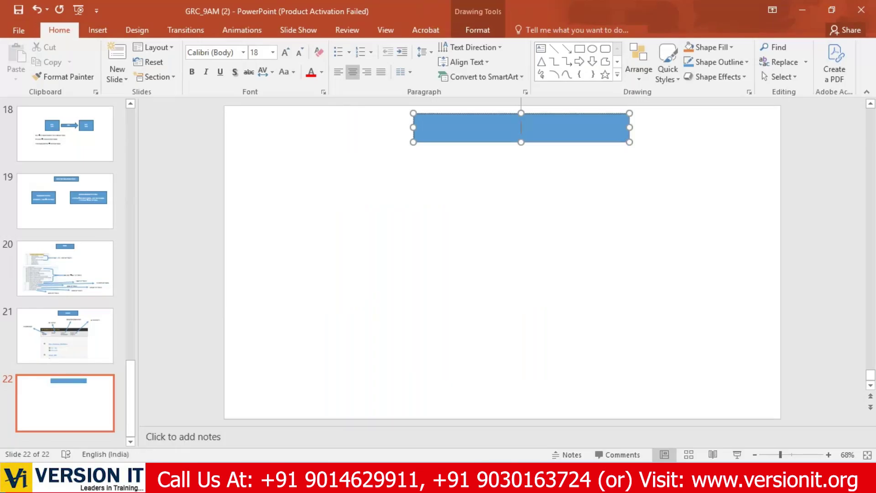
type("CREATE")
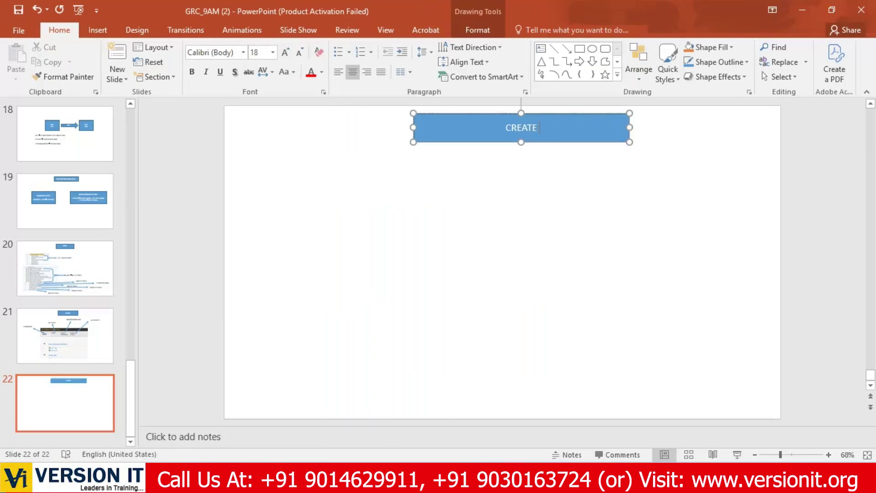
type(" USER ID FOR")
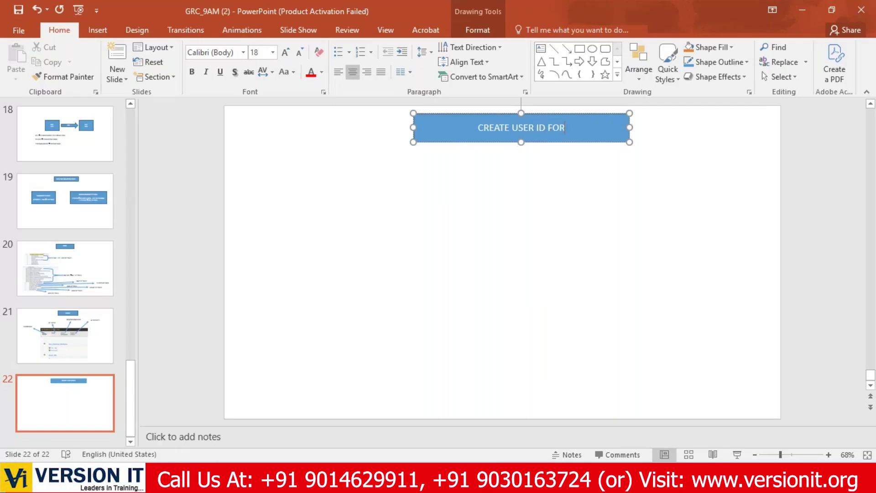
type(" GRC C")
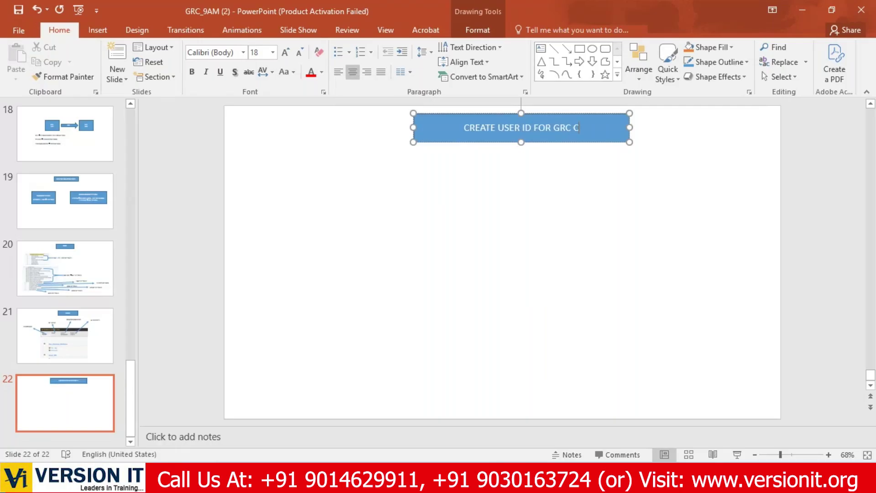
type("ONSULTANT")
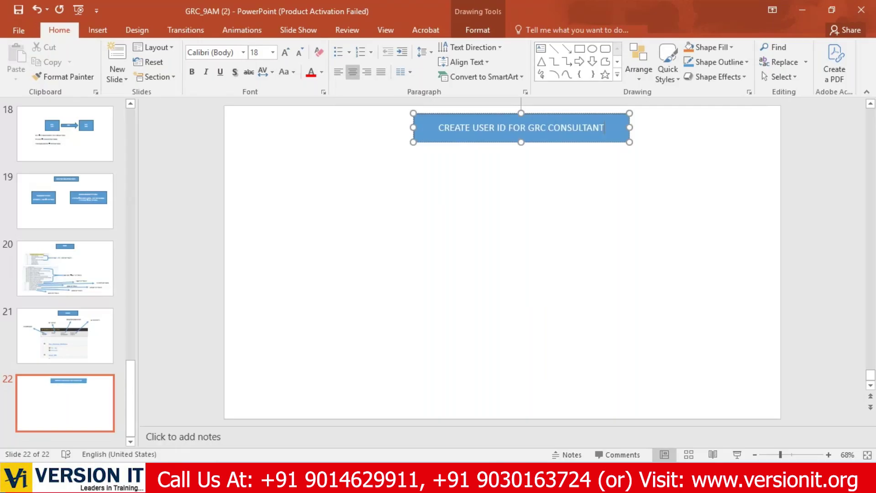
left_click(588, 273)
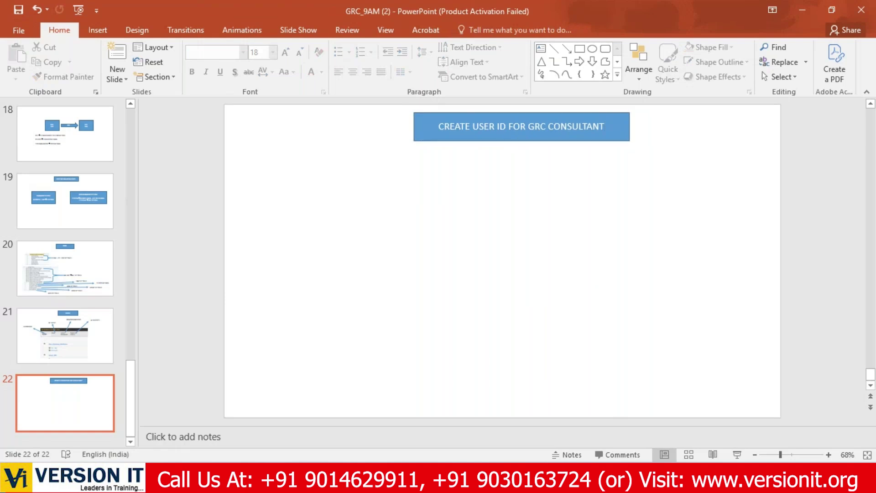
Log on to the s4hana system in client 200 with the user's credentials and enter su01.
key("alt+Tab")
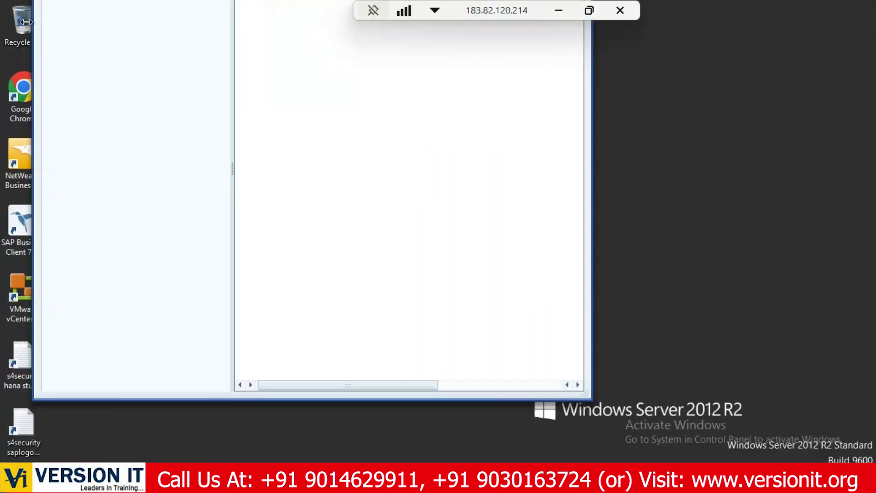
left_click_drag(26, 21, 223, 137)
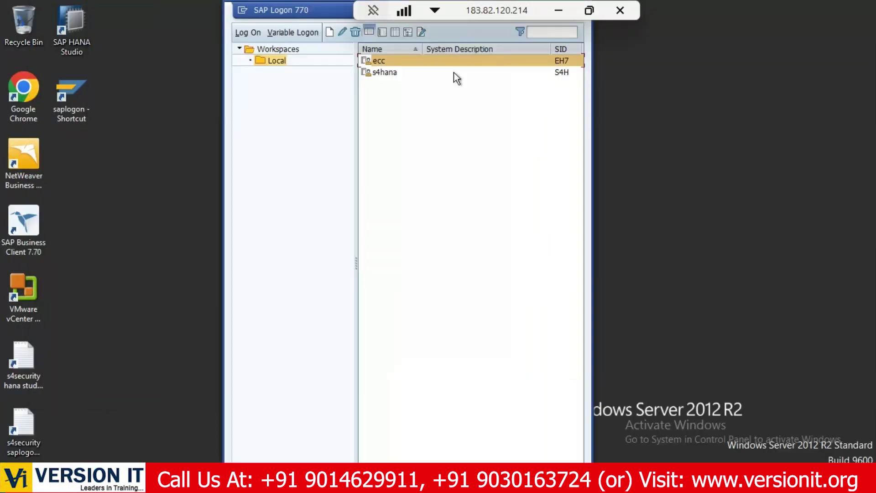
left_click(429, 72)
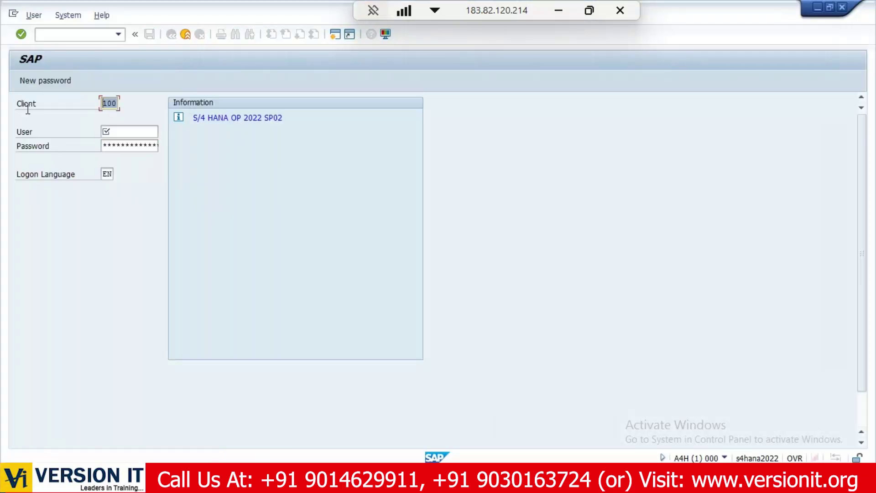
type("200")
key("Tab")
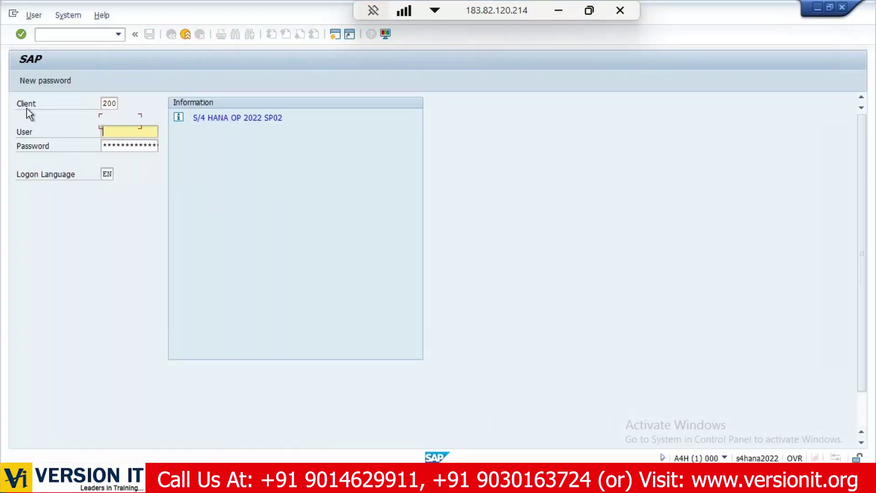
type("BEST")
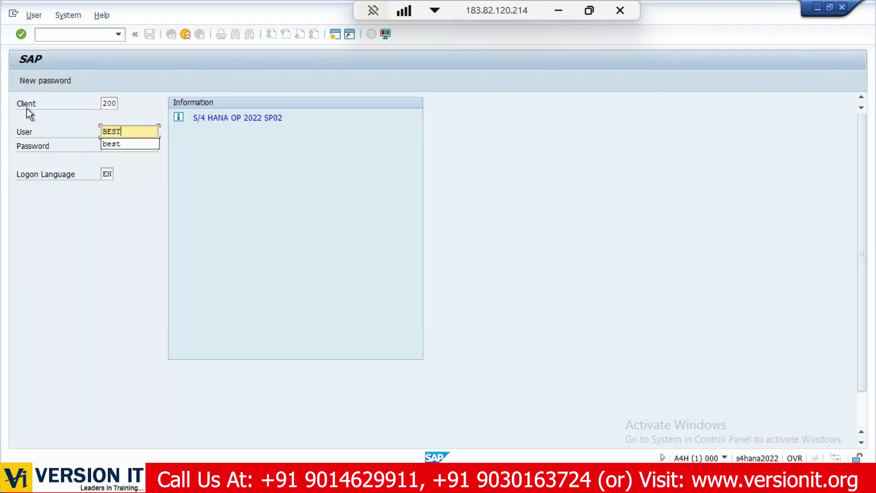
key("Tab")
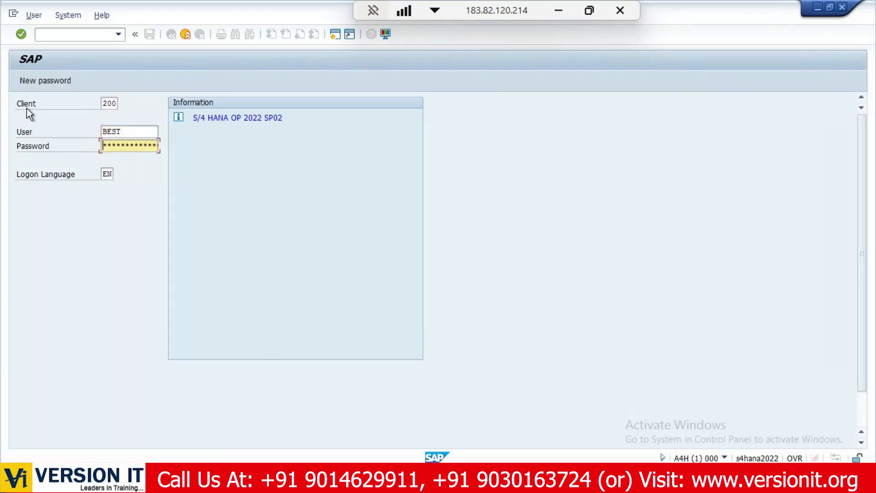
type("*********")
key("Return")
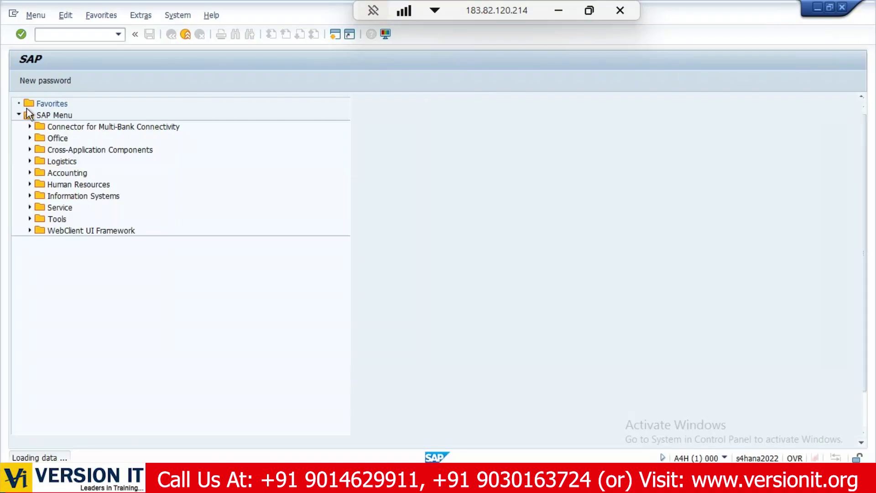
type("s")
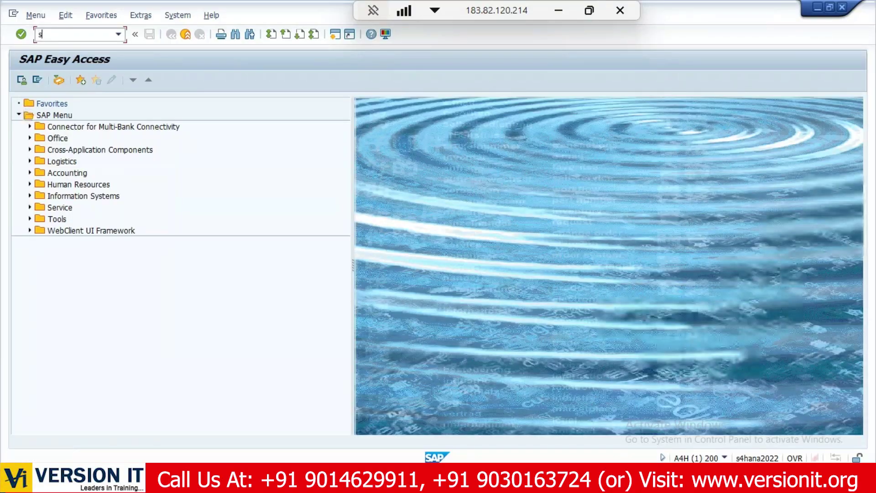
type("u01")
Open SU01 user maintenance and enter the new user ID GRC01.
key("Return")
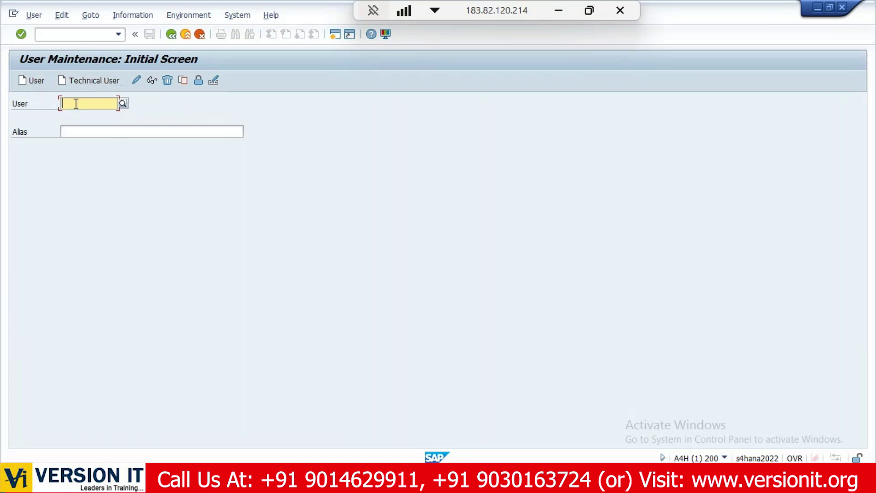
type("g")
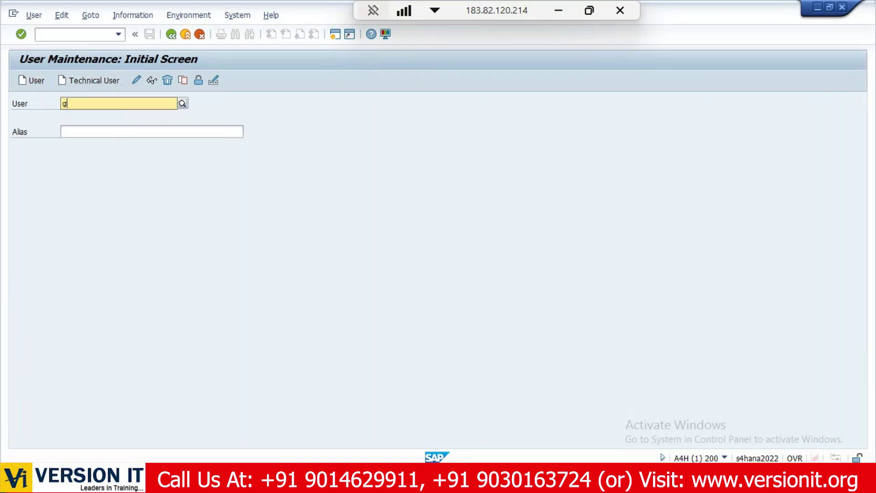
type("rv0")
key("BackSpace")
key("BackSpace")
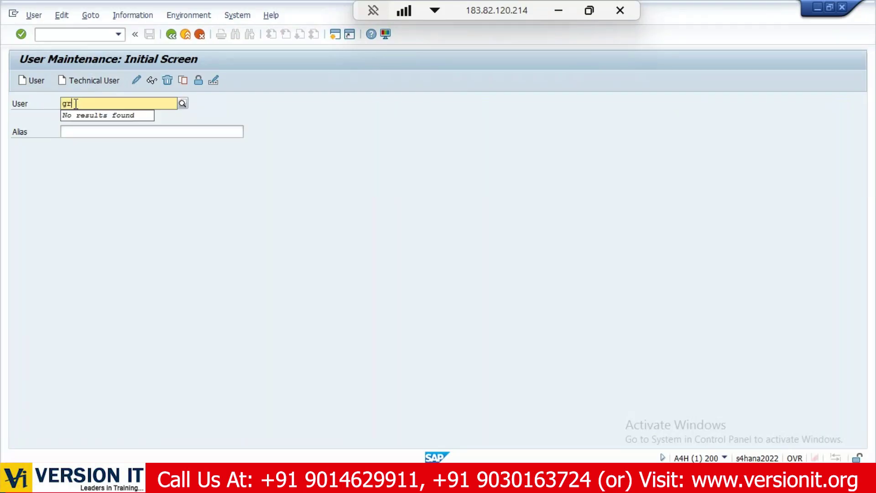
type("c0")
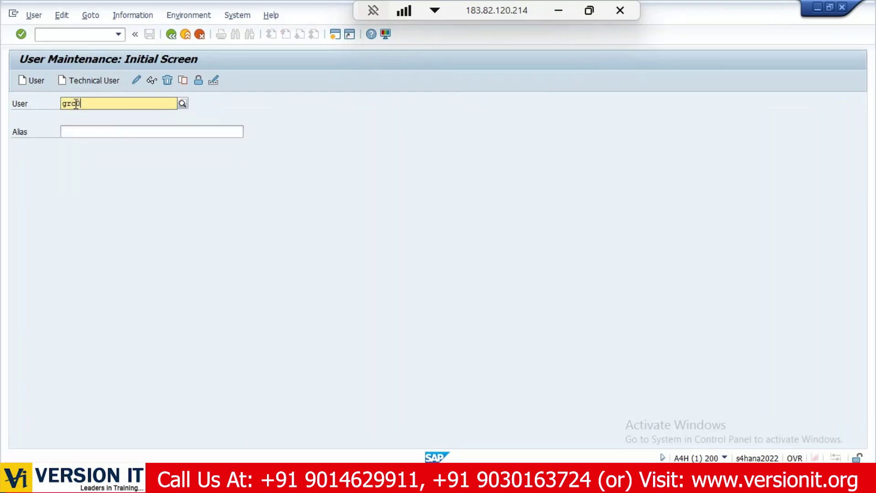
type("1")
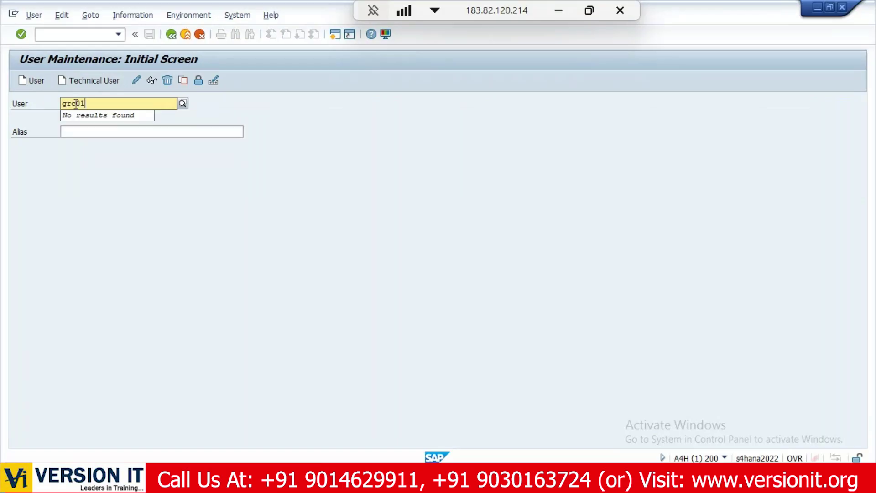
Start creating user GRC01 with last name 'admin' on the Address tab.
left_click(34, 82)
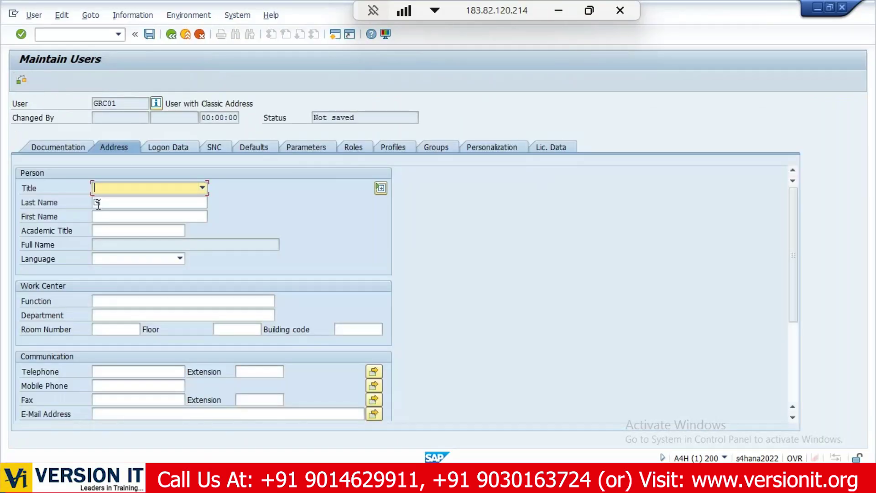
left_click(109, 201)
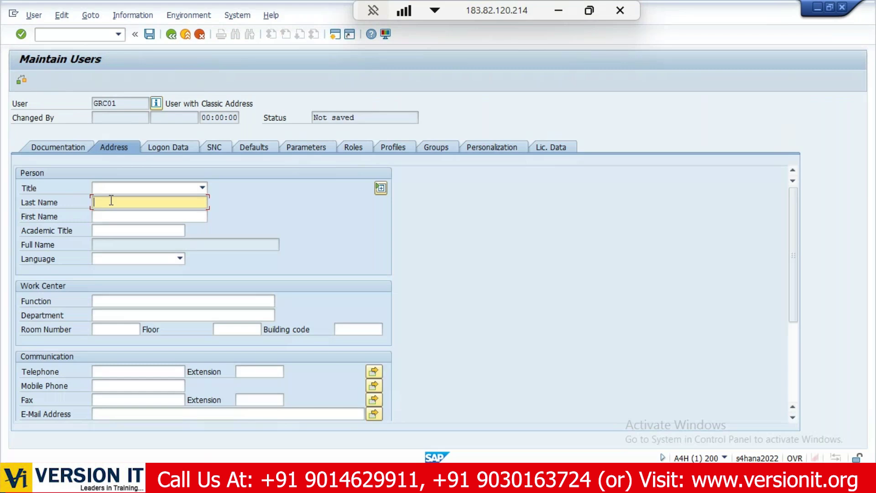
type("admin")
Enter and repeat the initial password on the Logon Data tab.
left_click(156, 148)
left_click(162, 243)
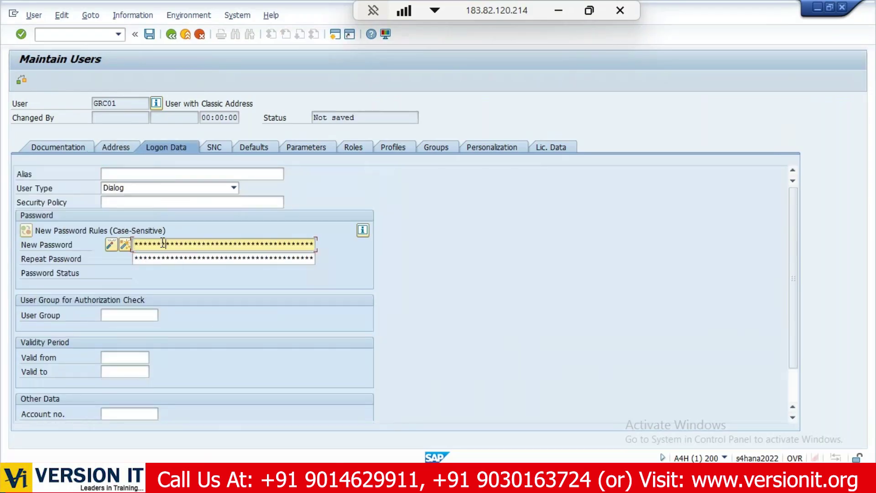
key("Tab")
type("**")
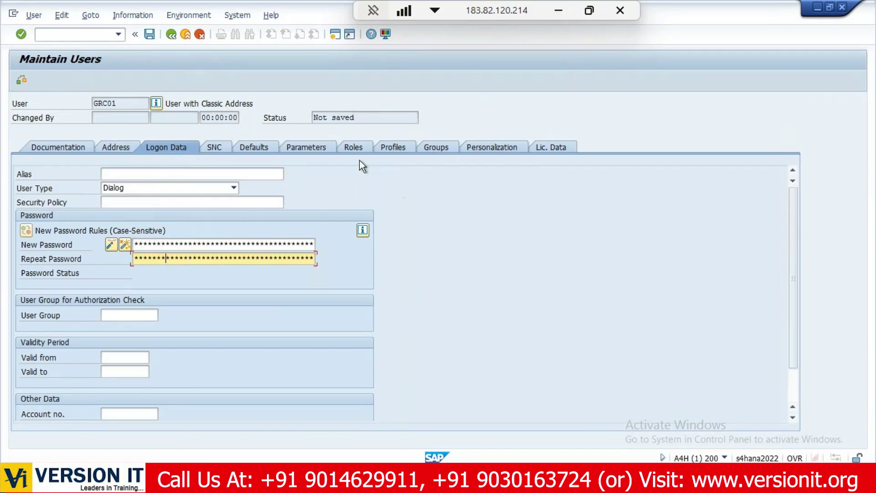
left_click(397, 147)
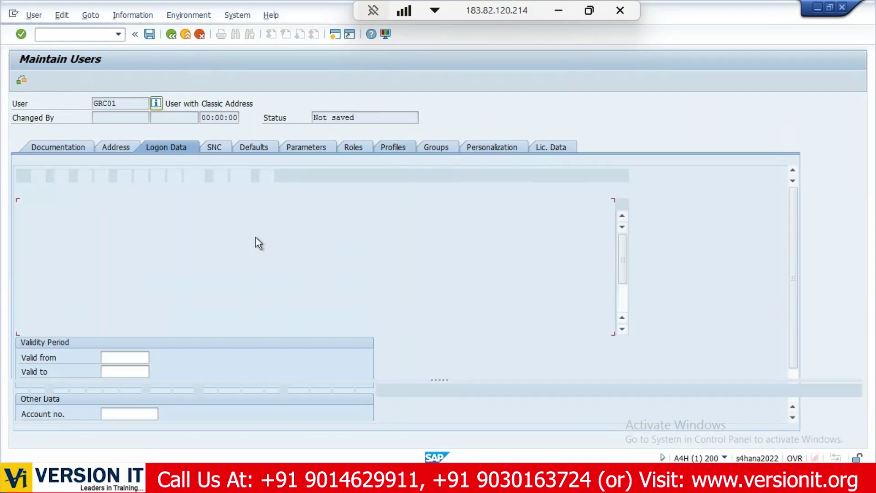
Assign the profiles SAP_ALL and SAP_NEW to the user.
type("sap")
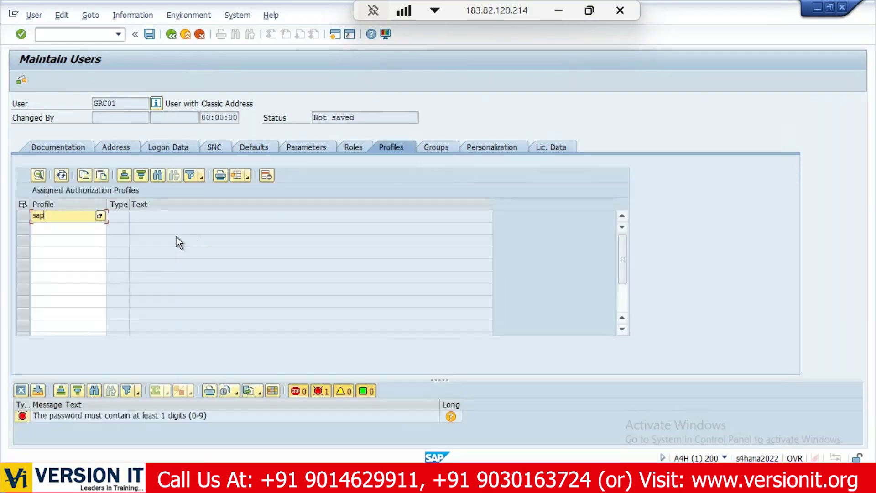
type("_all")
key("Tab")
key("Tab")
key("Tab")
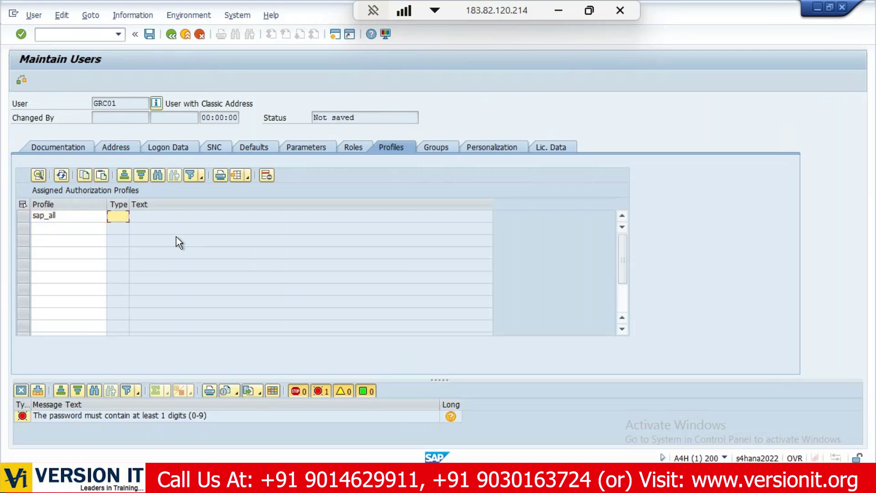
type("sap_new")
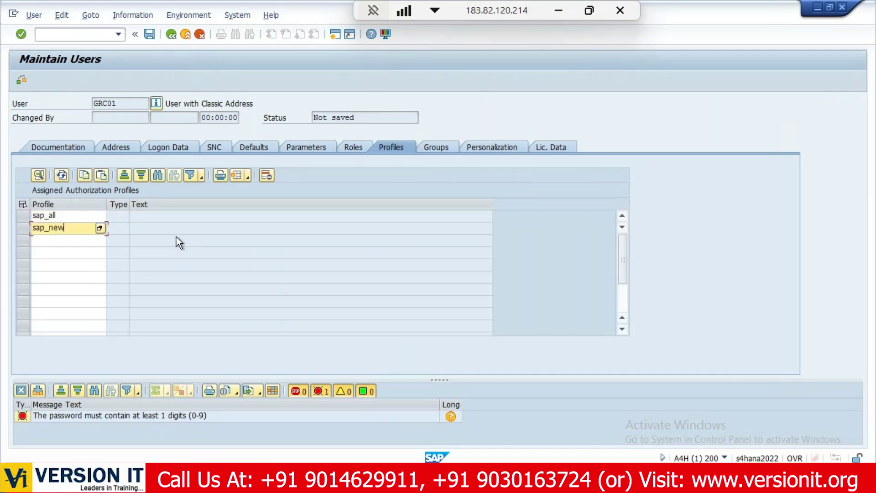
key("Return")
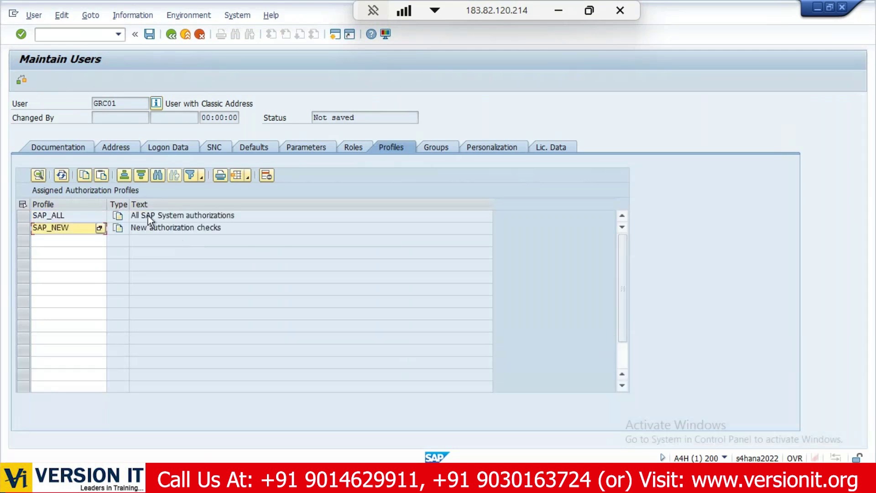
Generate an initial password, copy it from the message details, and save the user.
left_click(185, 147)
left_click(125, 244)
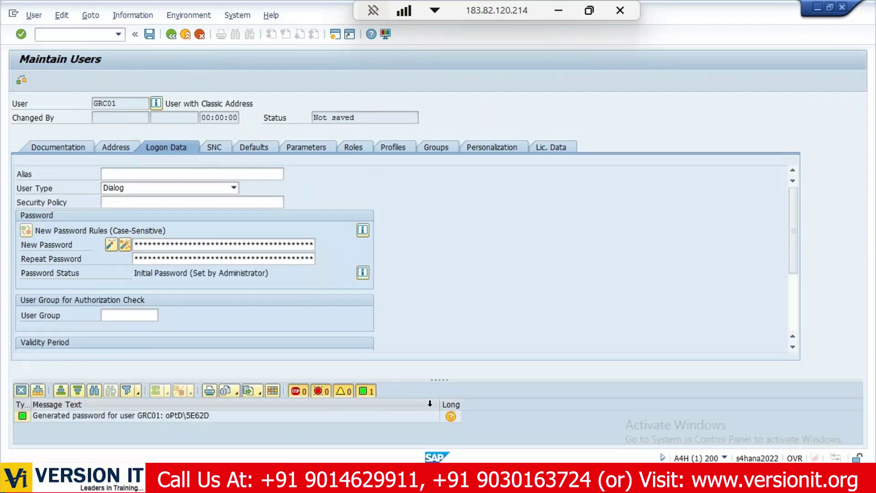
left_click(438, 417)
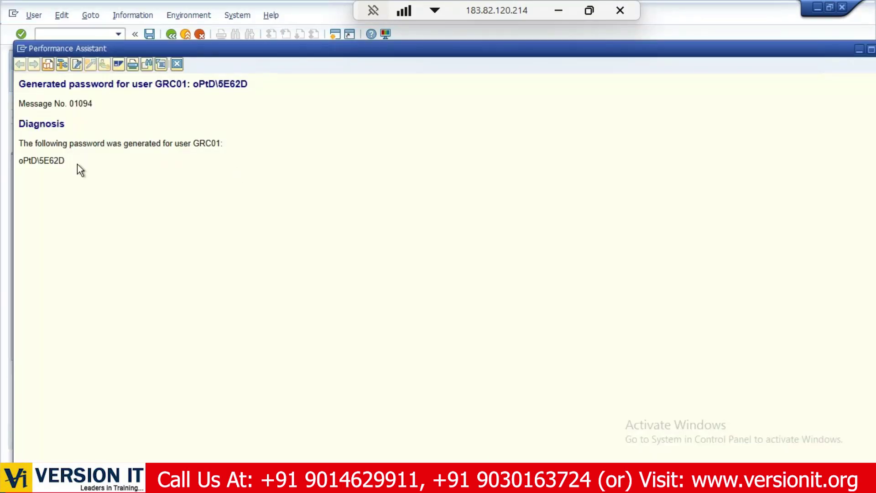
left_click_drag(78, 165, 2, 165)
key("Escape")
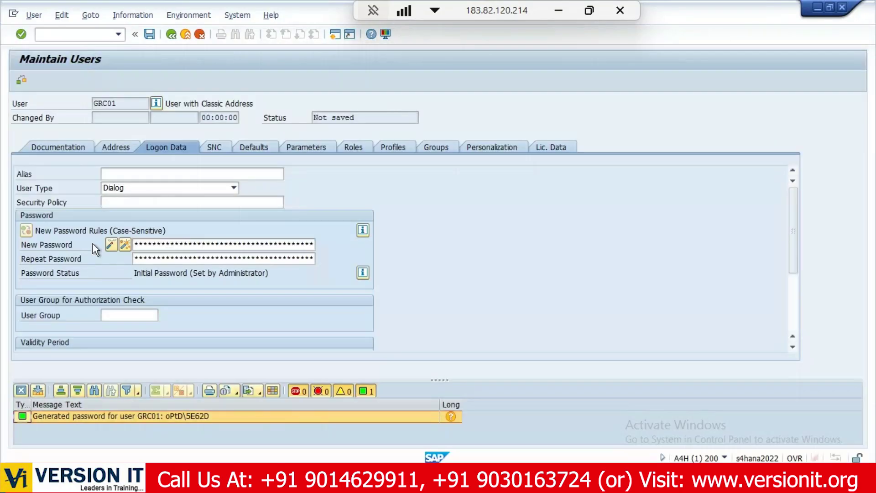
left_click(151, 36)
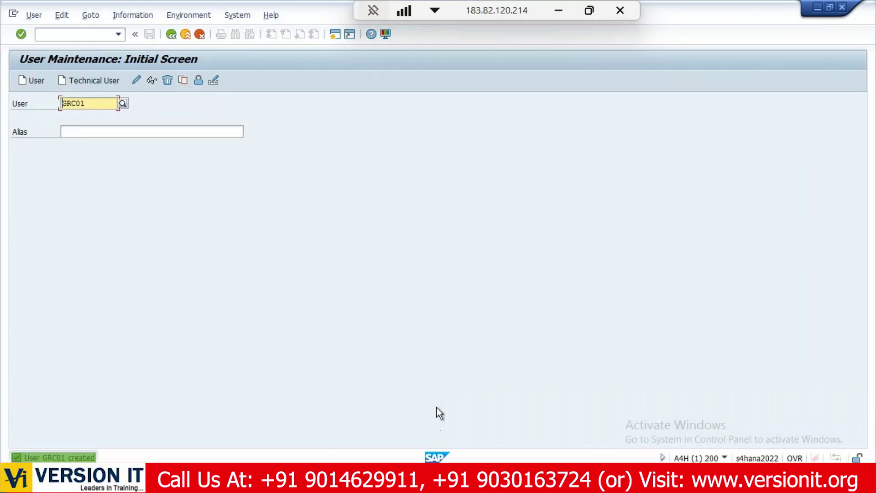
Log on to client 200 as GRC01 with the generated password.
left_click(251, 479)
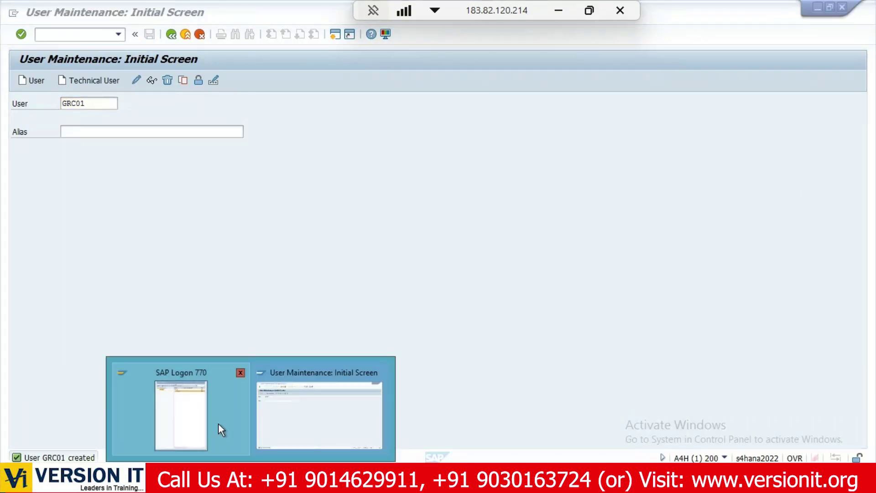
left_click(218, 423)
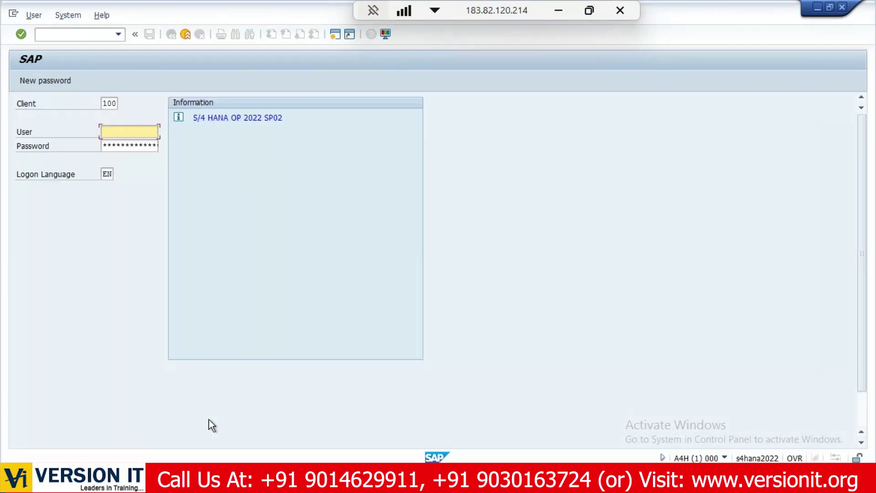
left_click(107, 105)
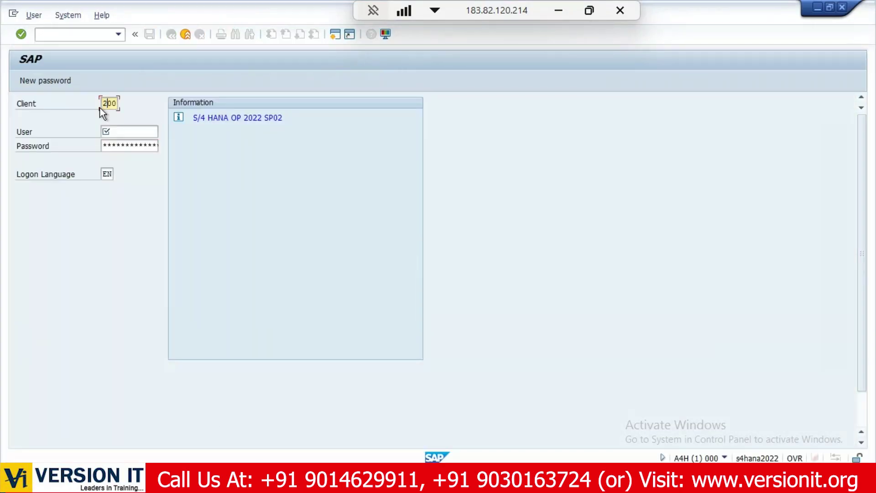
key("Tab")
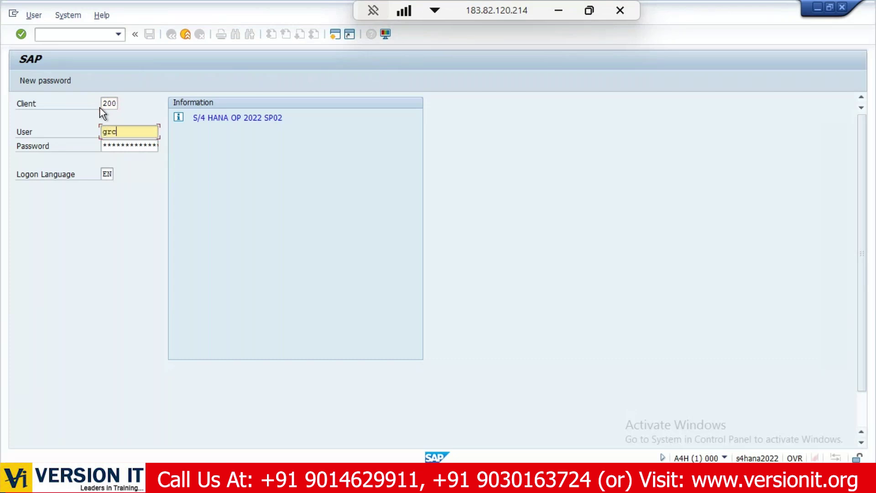
key("Tab")
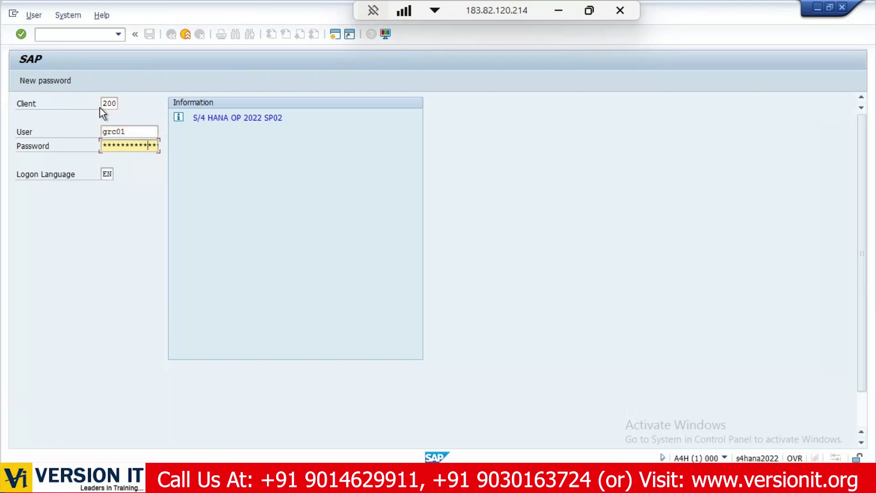
key("Return")
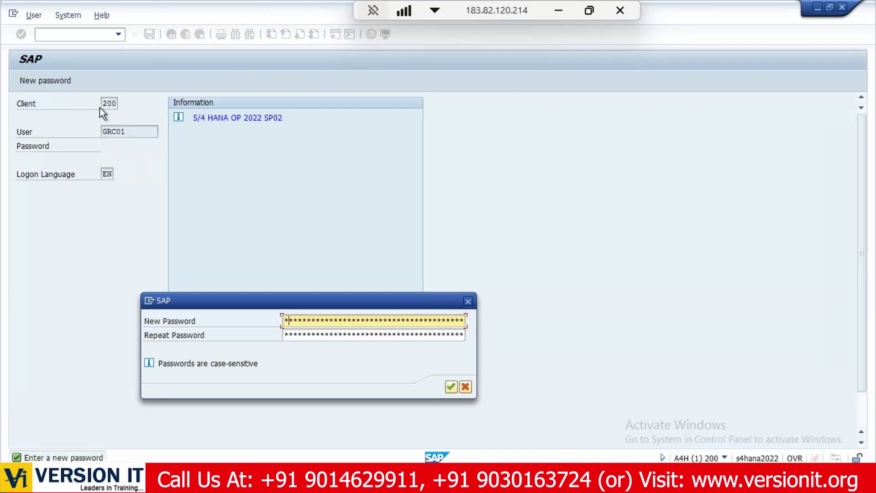
Set and confirm a new password, then acknowledge the copyright notice.
type("Welcome1")
key("Tab")
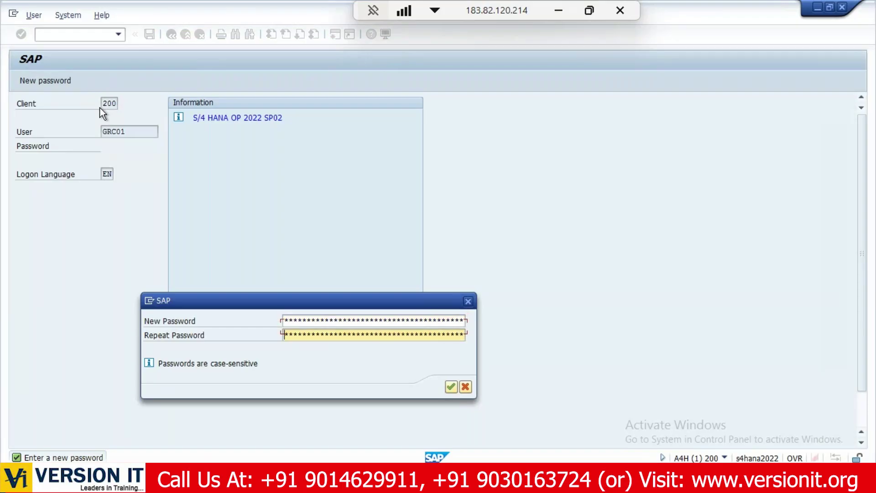
type("We********")
key("Return")
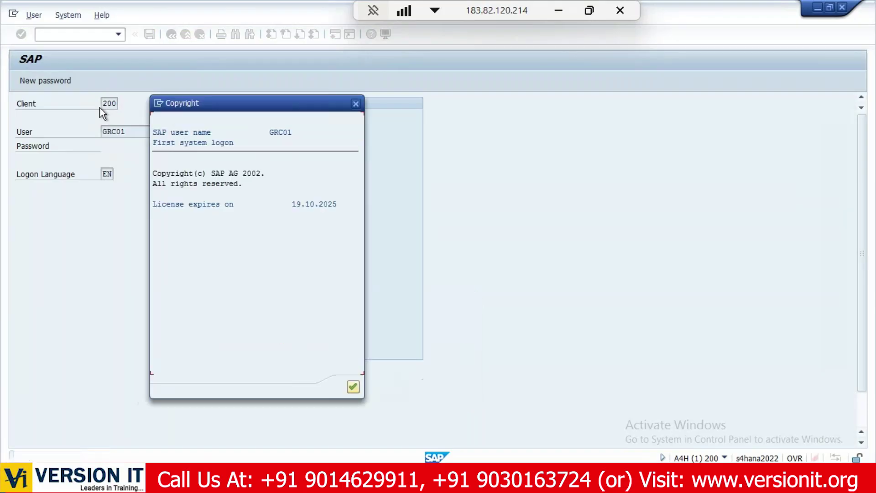
left_click(353, 386)
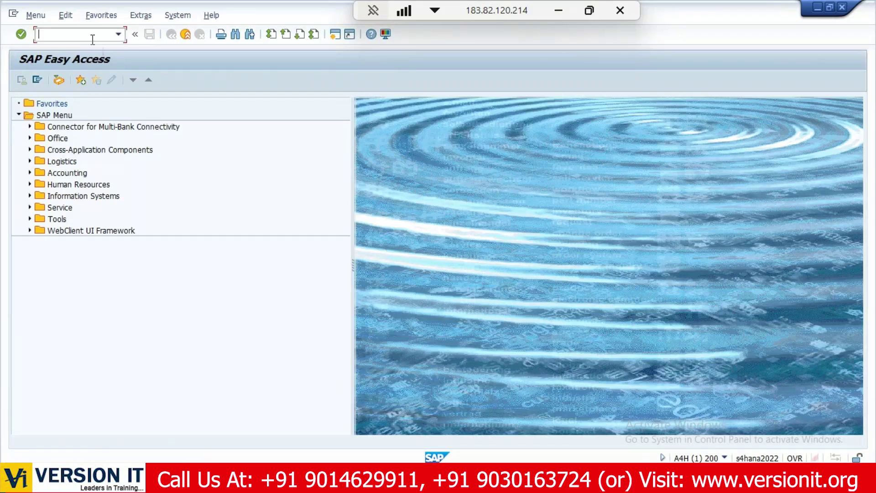
left_click(560, 9)
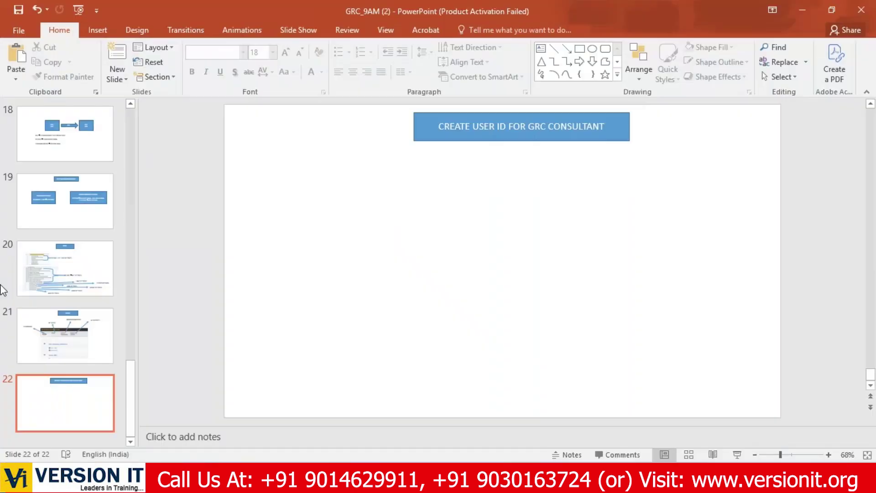
left_click(91, 252)
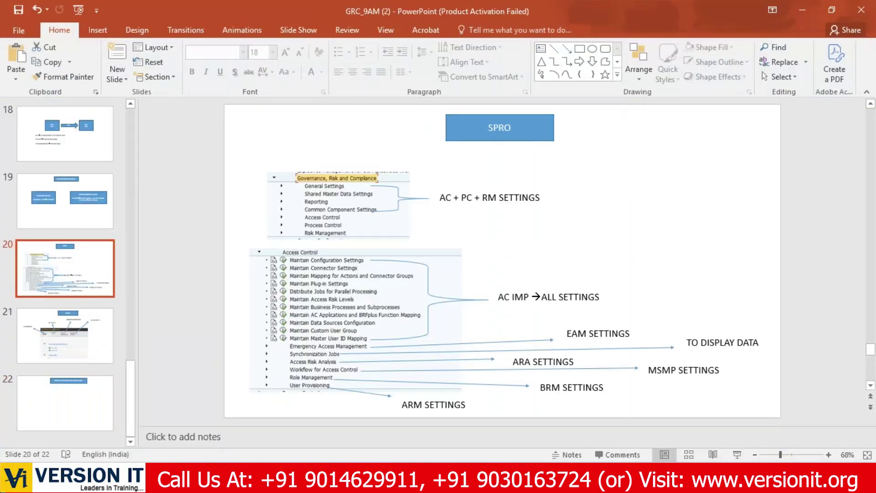
left_click(65, 335)
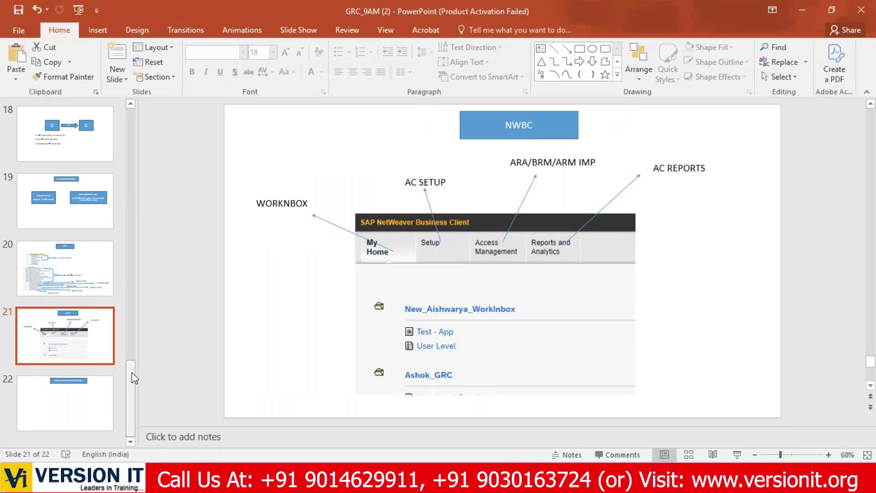
left_click(83, 404)
key("alt+Tab")
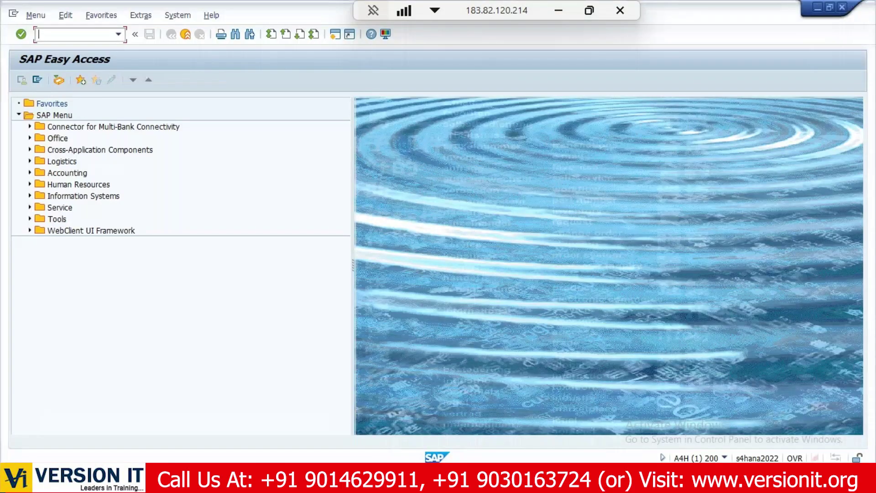
Browse the Governance, Risk and Compliance node of the SPRO Reference IMG, then return to SAP Easy Access.
type("spro")
key("Return")
left_click(57, 81)
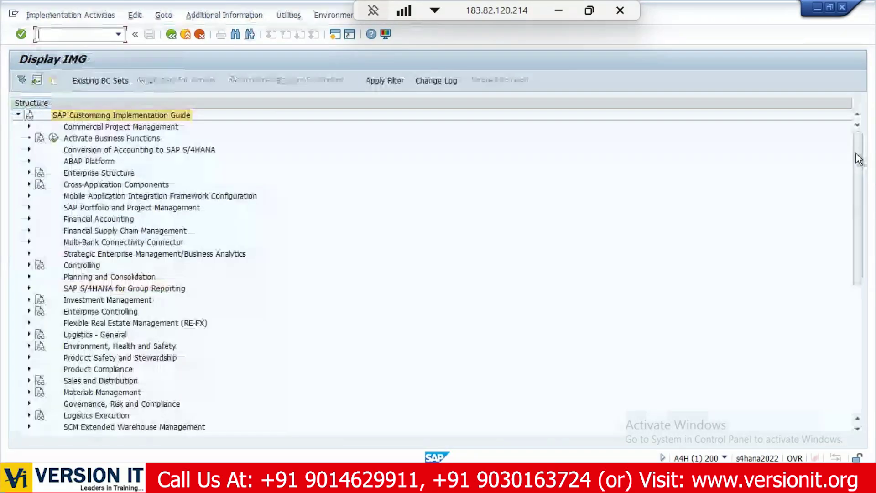
left_click_drag(858, 159, 859, 285)
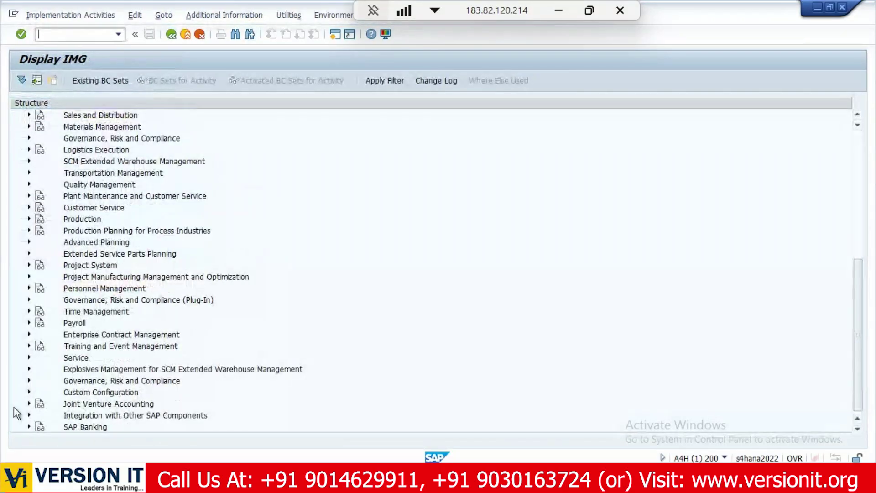
left_click(29, 381)
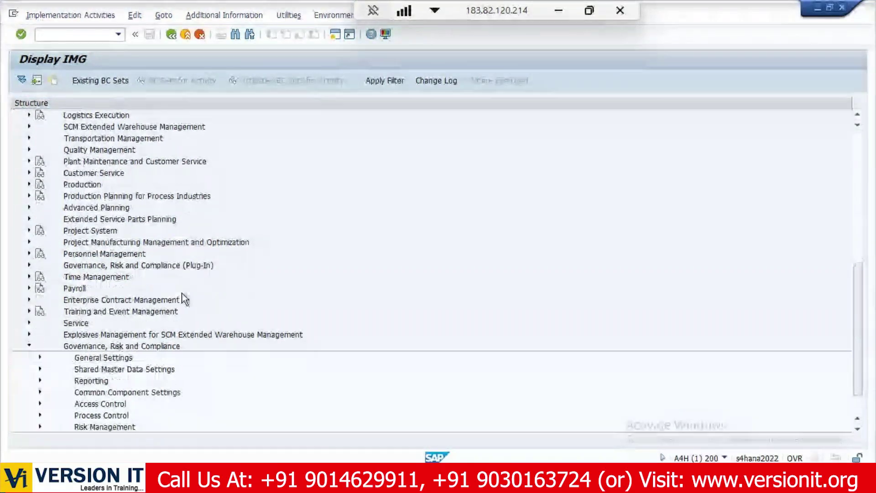
scroll(182, 293, "down", 1)
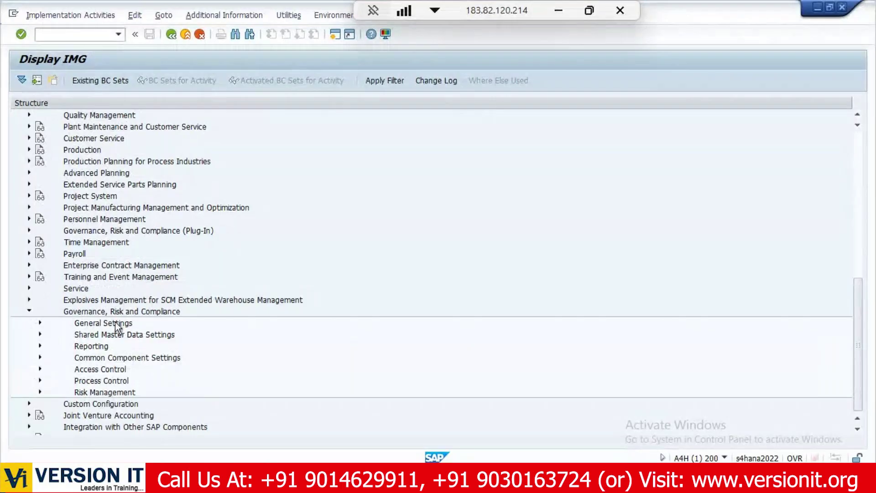
left_click(185, 34)
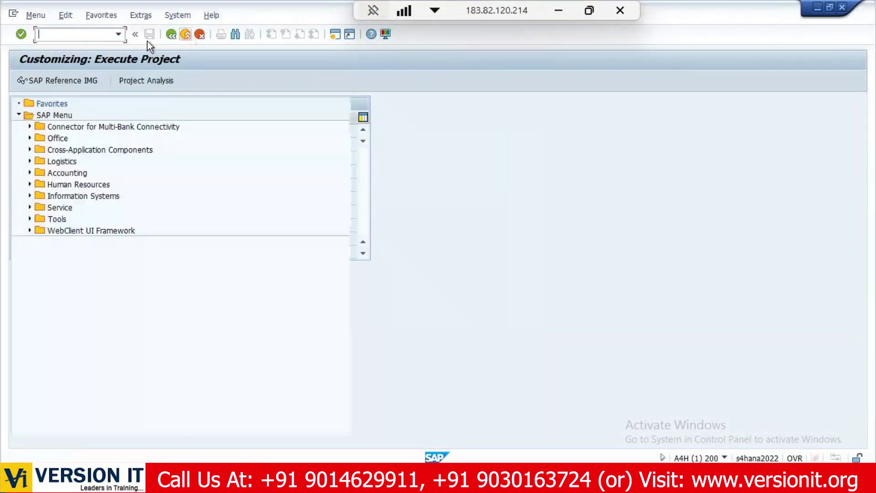
key("F3")
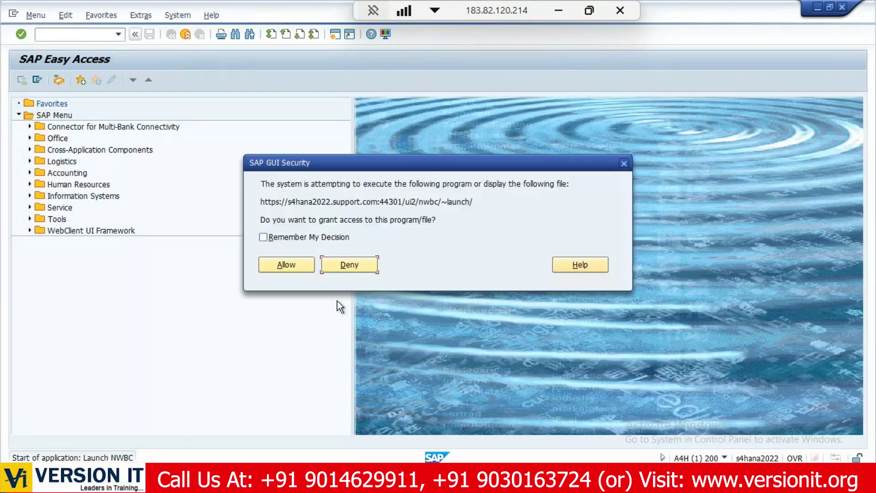
Launch NWBC, log on in the browser as grc01, and open the /nwbc cockpit.
left_click(283, 262)
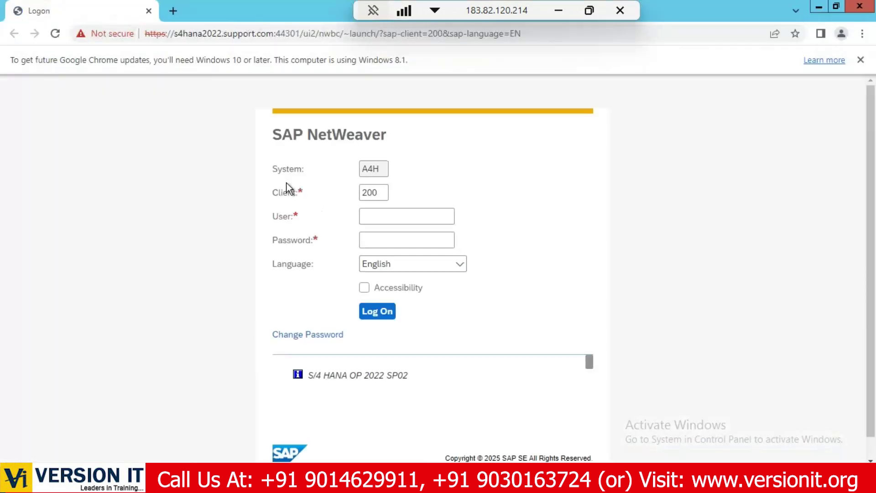
left_click(449, 219)
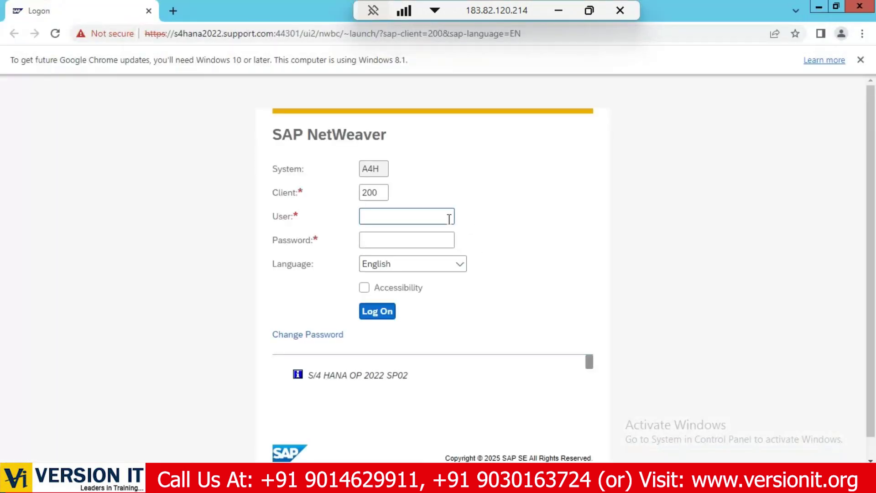
type("grc01")
key("Tab")
type("**********")
key("Return")
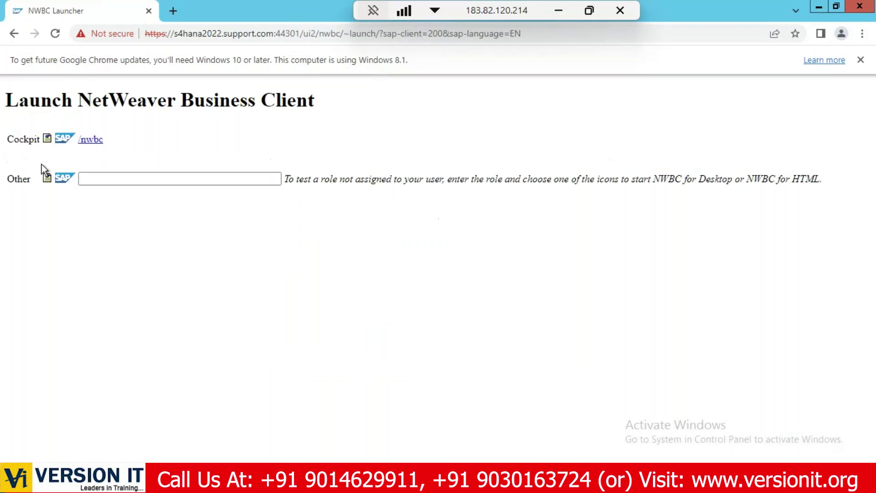
left_click(87, 141)
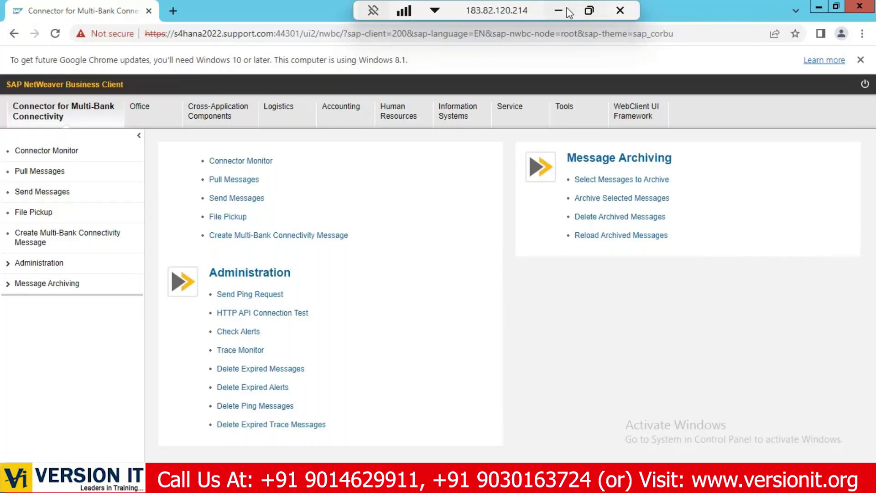
Check the NWBC screenshot on PowerPoint slide 21, then return to the SAP session.
left_click(589, 10)
left_click(64, 335)
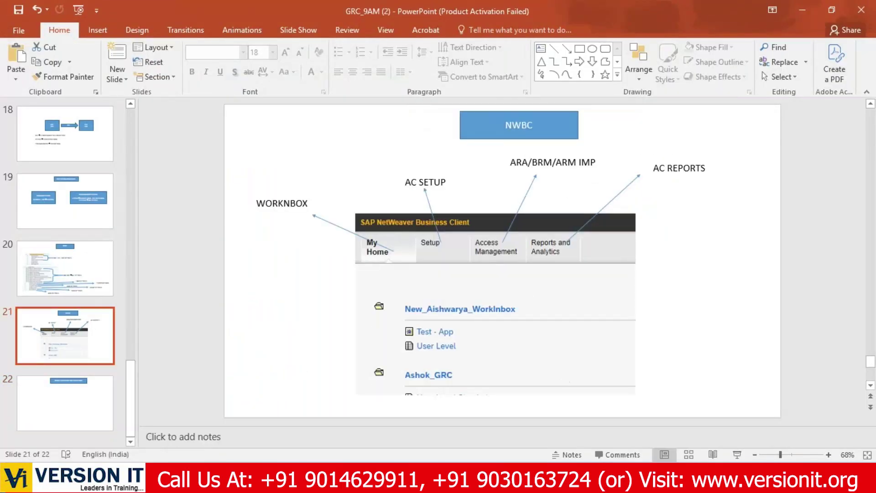
key("alt+Tab")
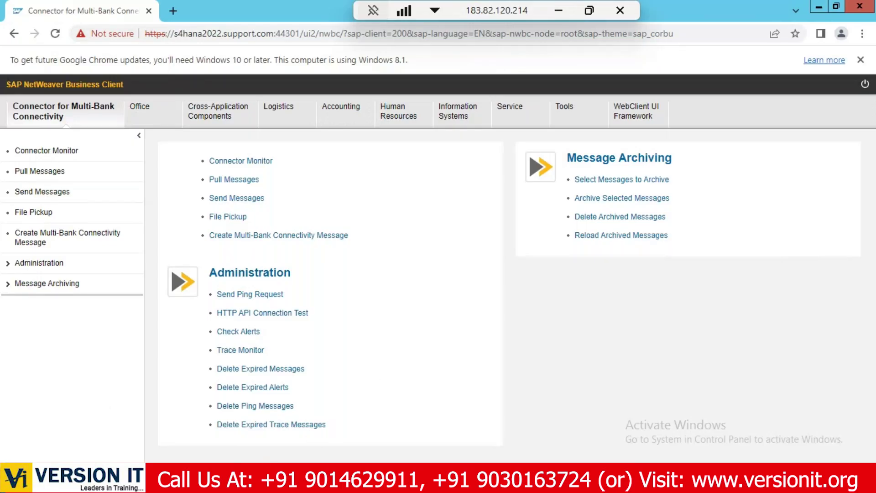
mouse_move(265, 479)
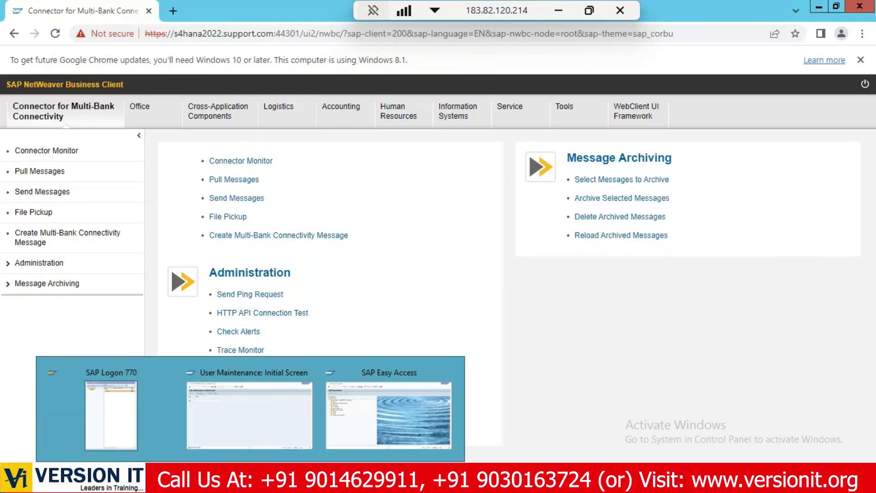
Select the Connector for Multi-Bank Connectivity, Office and Service folders in the SAP menu.
left_click(346, 409)
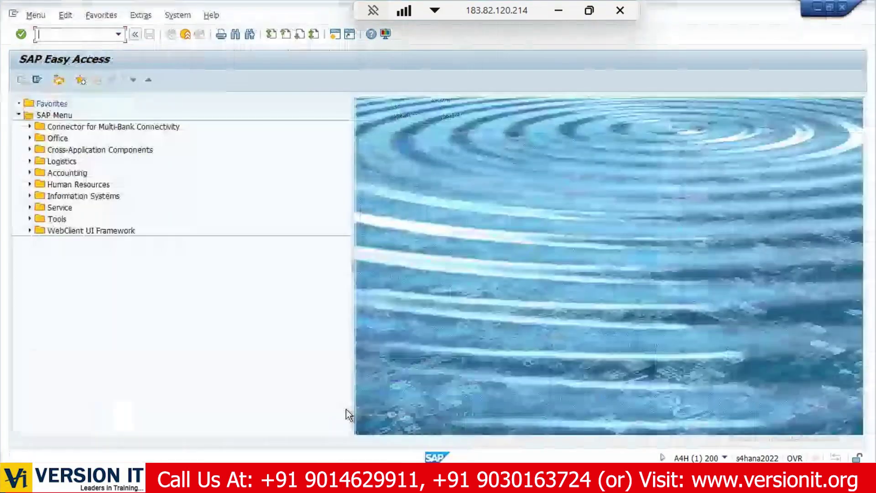
left_click(68, 125)
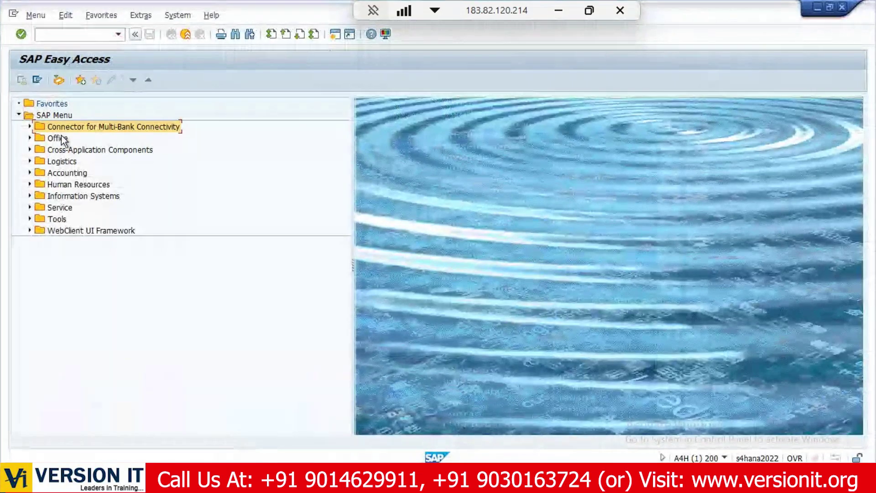
left_click(61, 138)
left_click(59, 207)
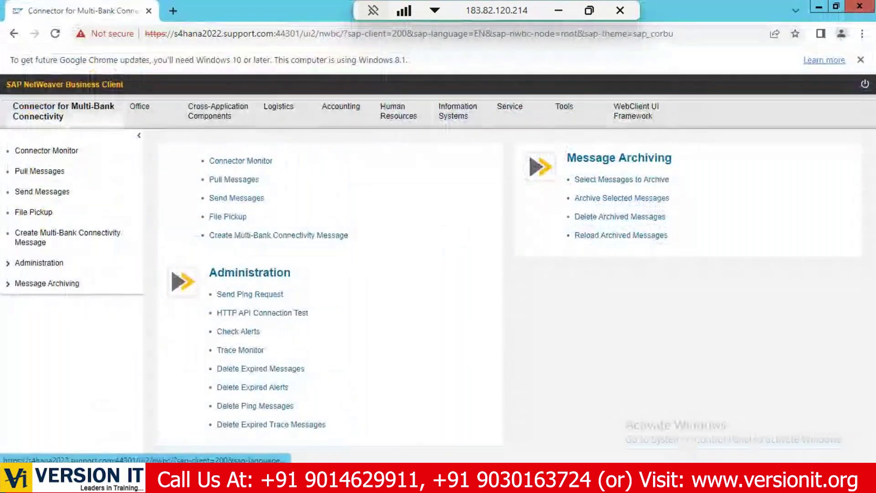
Expand Logistics › Governance, Risk and Compliance › International Trade › Intrastat to show its transactions.
left_click(391, 409)
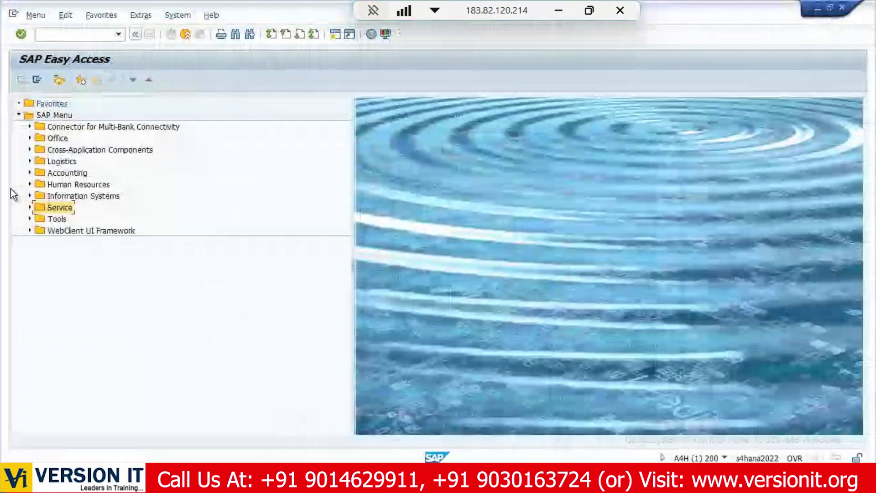
left_click(29, 161)
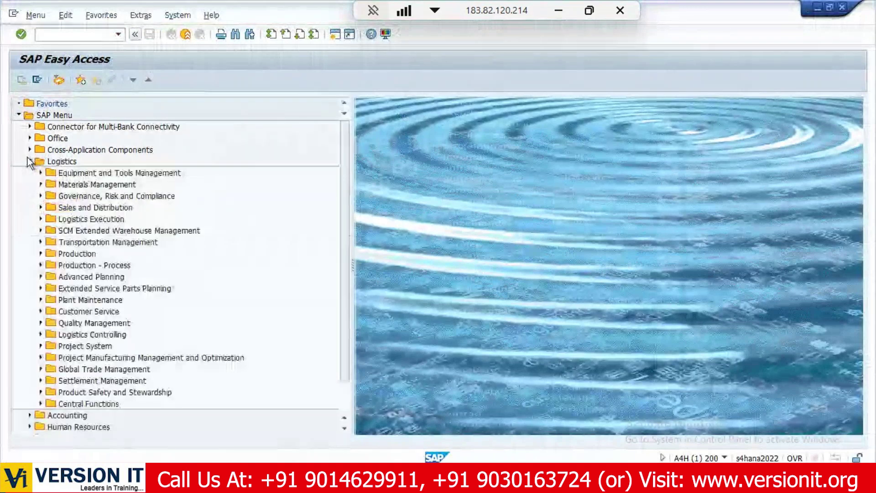
left_click(41, 196)
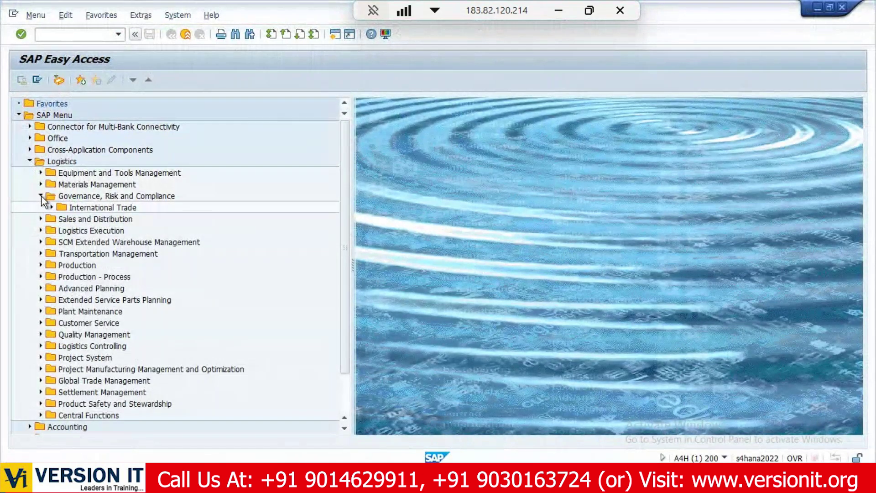
left_click(51, 207)
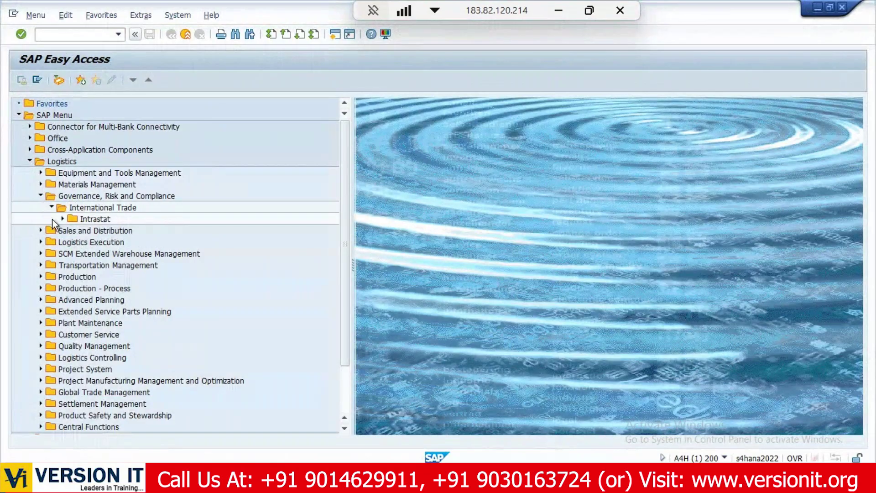
left_click(62, 219)
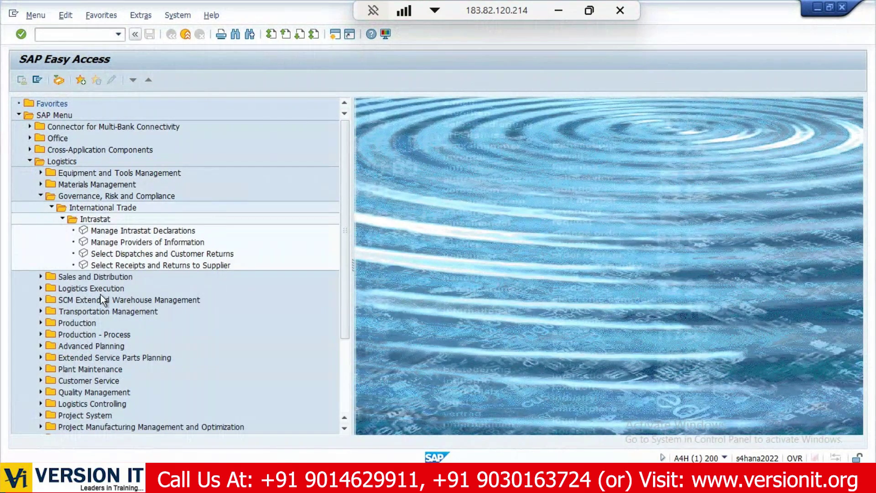
left_click(215, 479)
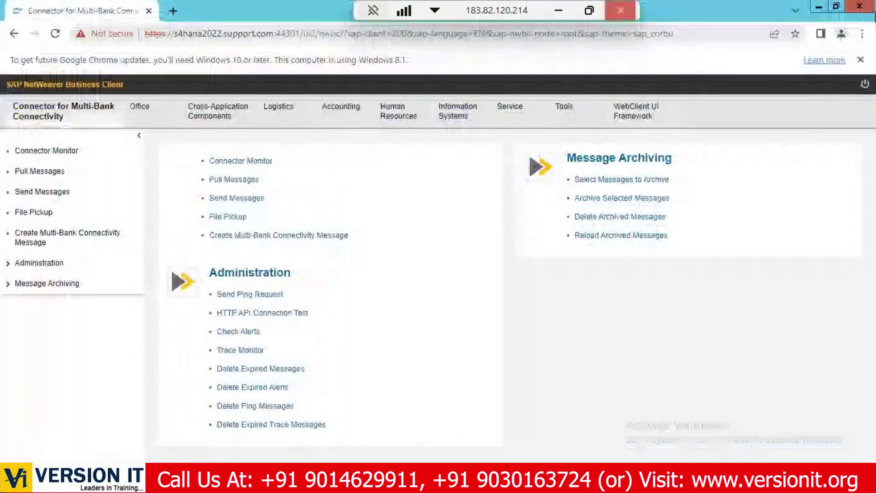
left_click(836, 6)
left_click_drag(284, 21, 622, 20)
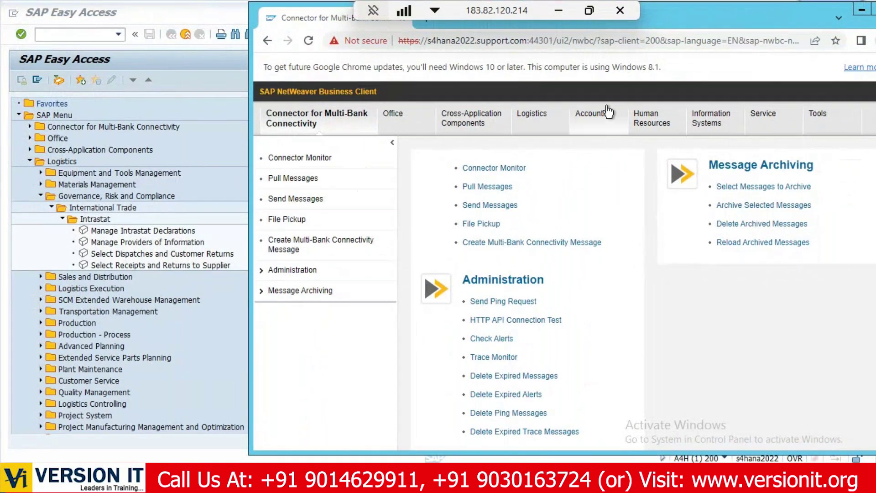
left_click(552, 118)
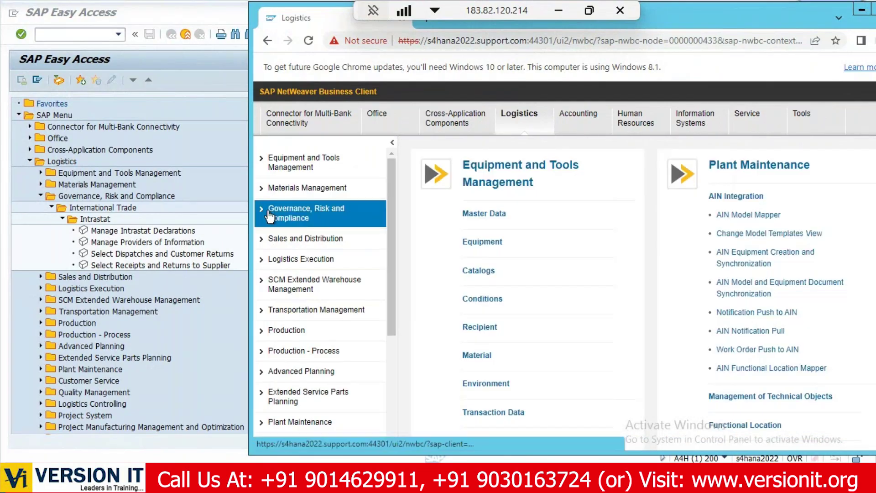
left_click(262, 208)
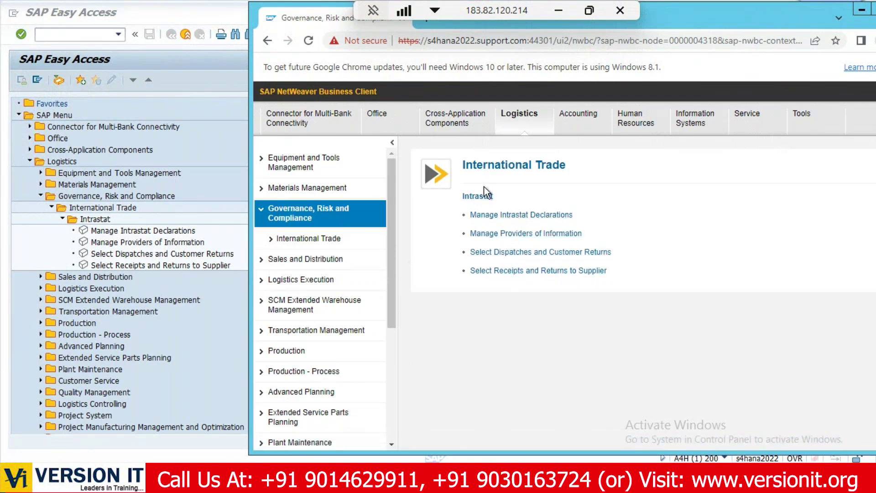
double_click(763, 14)
left_click(70, 111)
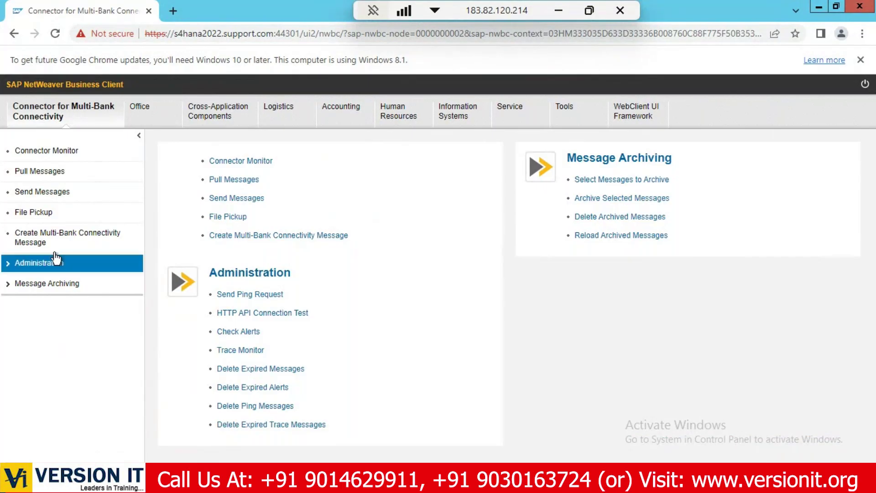
Open user GRC01 in SU01 for editing and show its role assignments.
left_click(377, 388)
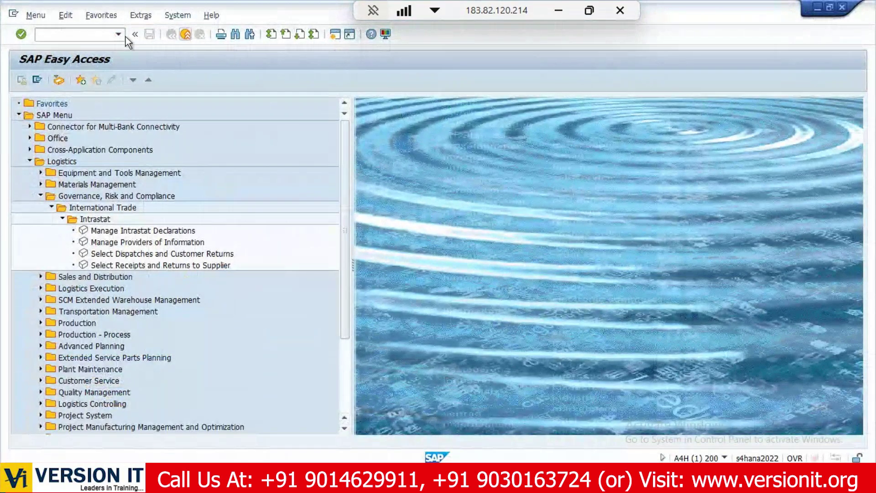
left_click(70, 35)
type("su01")
key("Return")
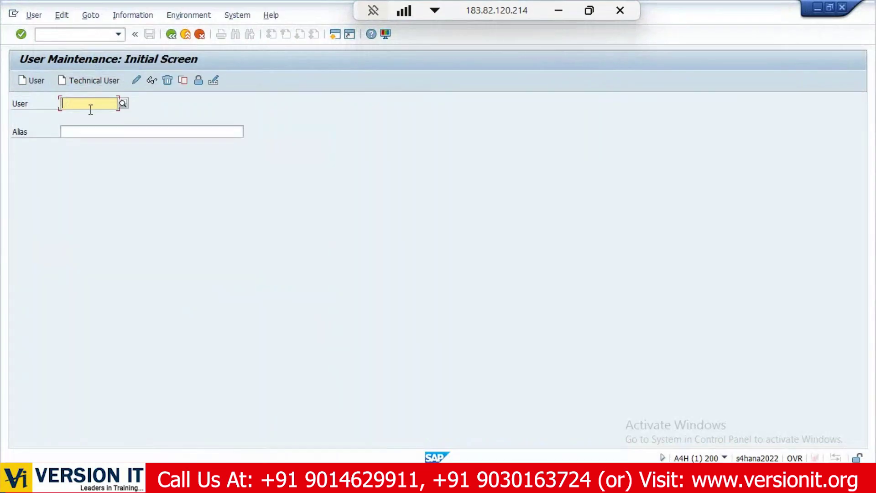
left_click(97, 106)
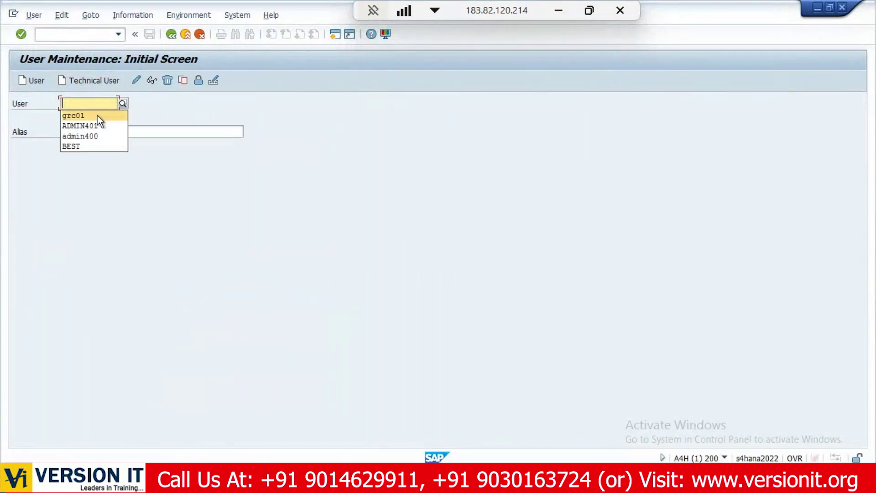
left_click(97, 116)
left_click(136, 80)
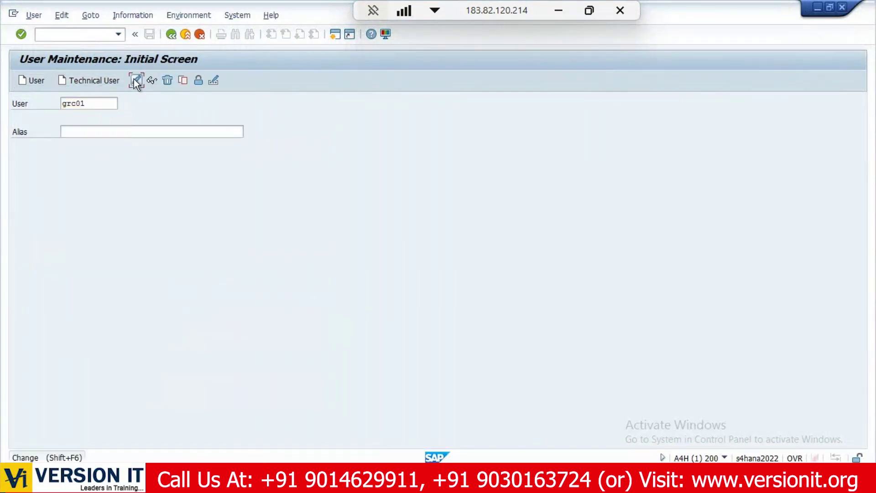
left_click(348, 148)
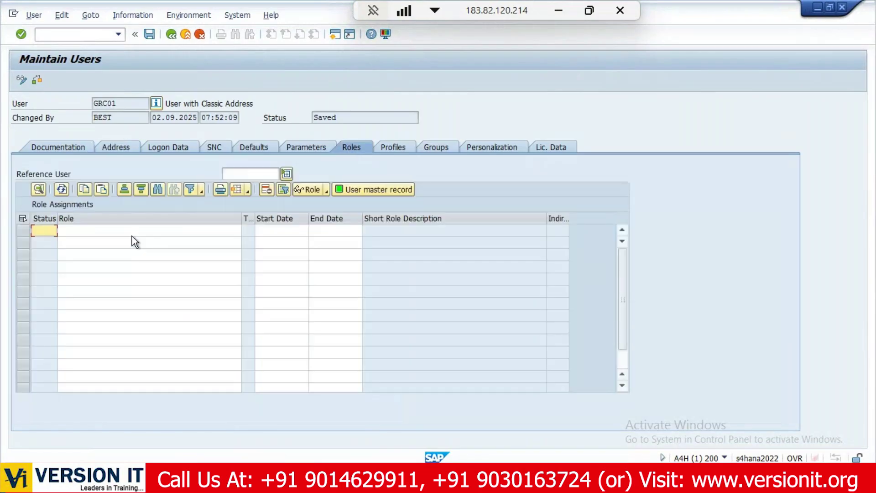
Enter the role pattern *GRAC* in the first Role row.
left_click(136, 231)
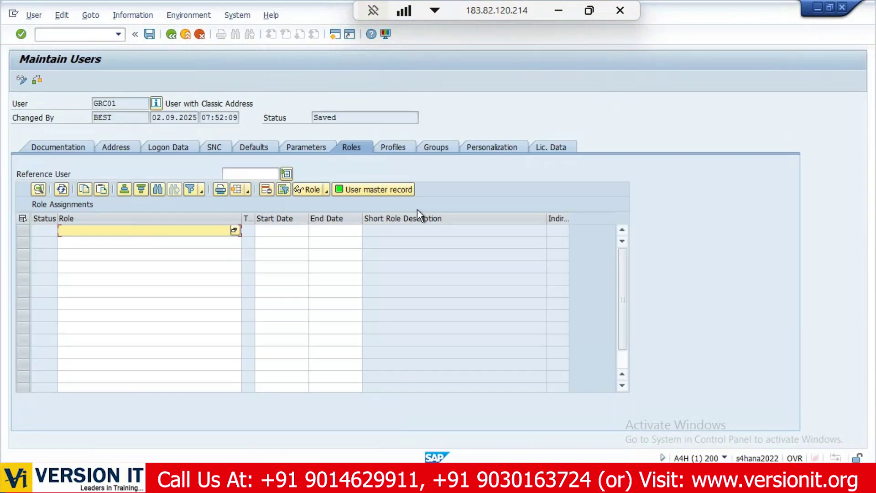
type("FR")
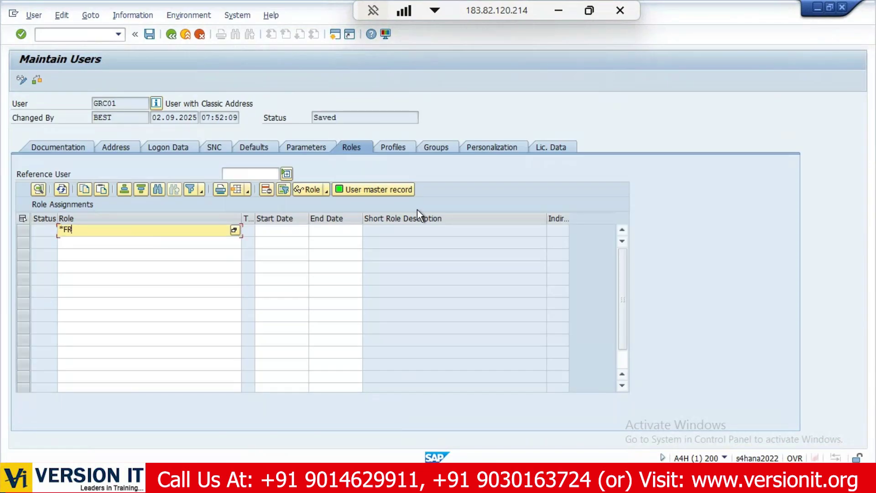
key("BackSpace")
key("BackSpace")
type("GRAC*")
Search all roles in the Role value help for *GRAC*.
left_click(235, 230)
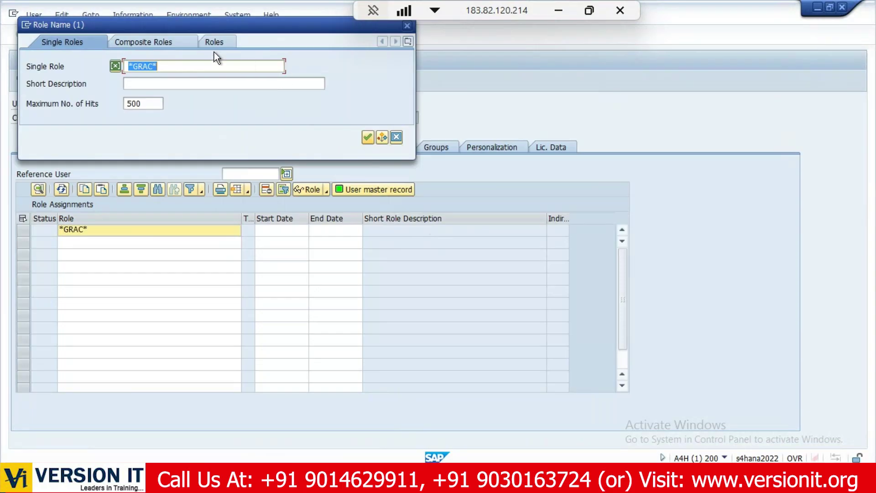
left_click(214, 42)
left_click(367, 138)
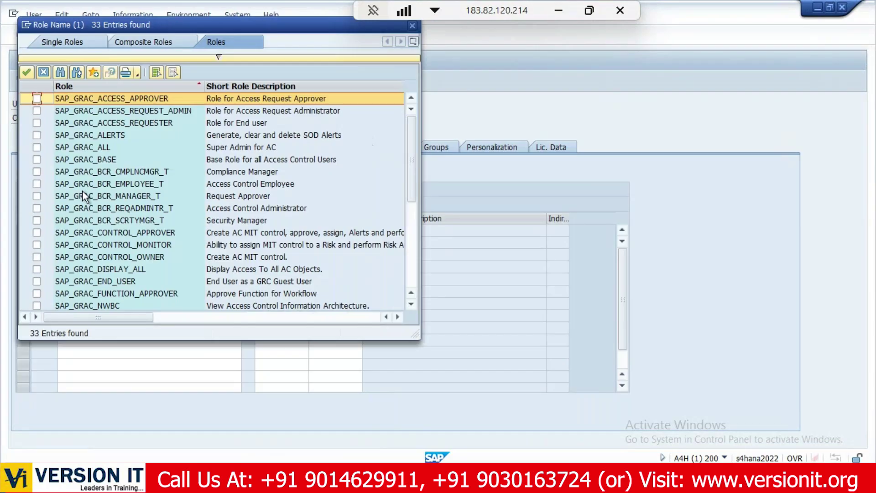
scroll(83, 191, "down", 5)
scroll(84, 191, "up", 5)
After checking PowerPoint slide 22, select all 33 found GRAC roles and assign them to GRC01.
left_click(560, 9)
left_click(34, 420)
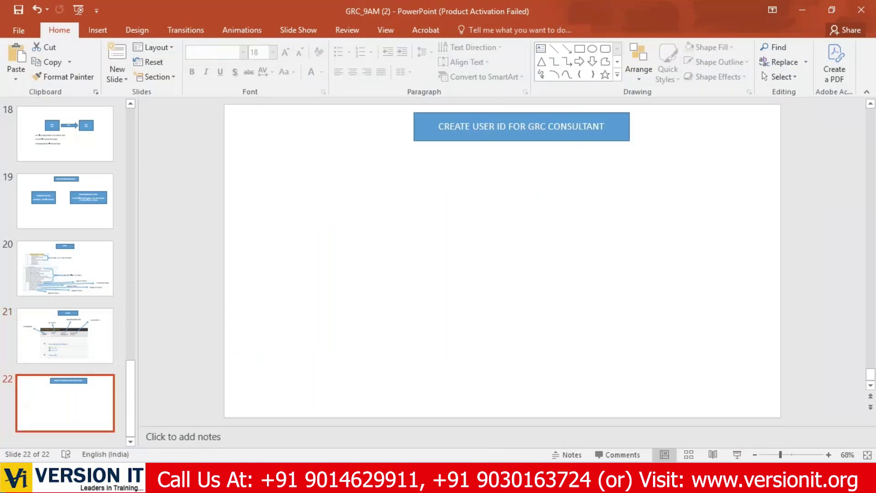
left_click(426, 477)
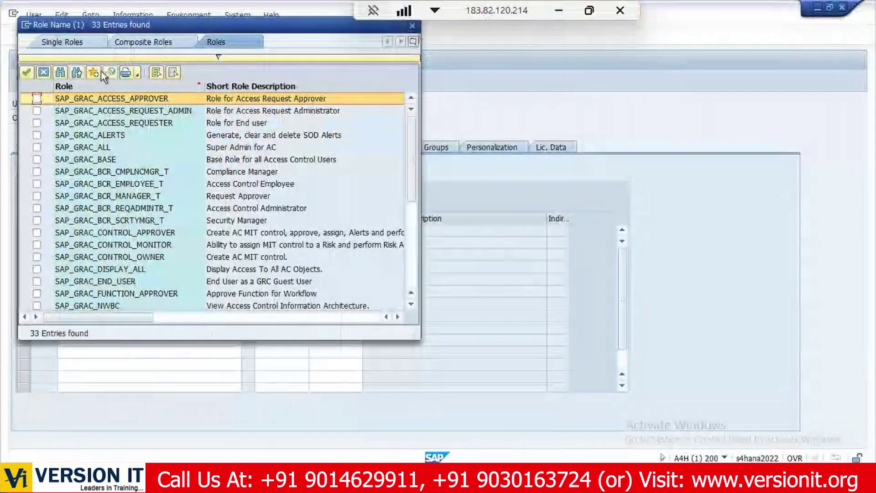
left_click(157, 72)
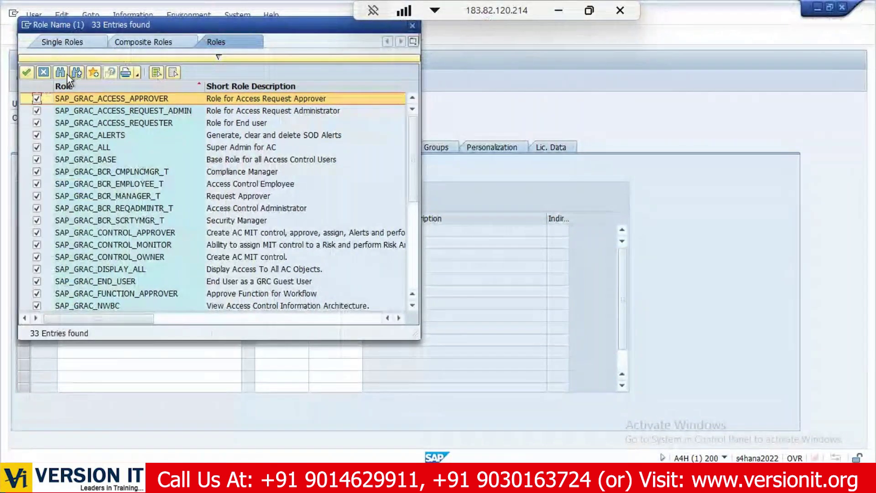
left_click(24, 71)
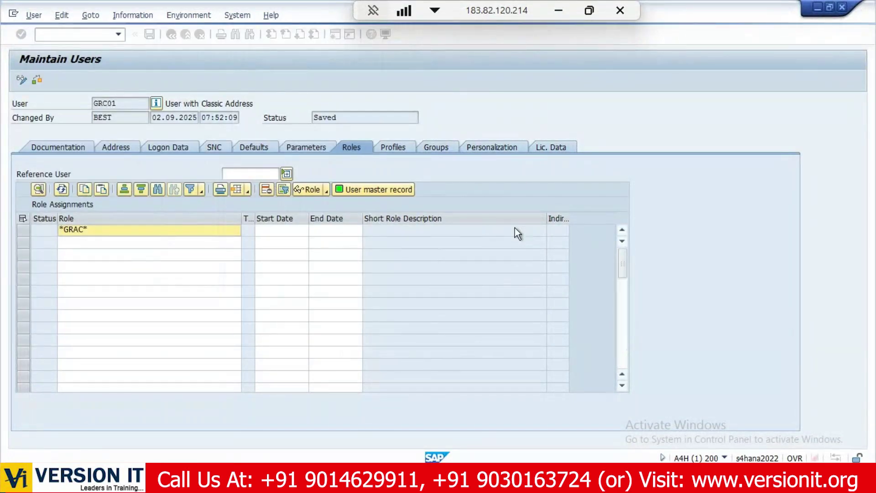
Launch Snipping Tool from Start search and begin a new snip.
key("super")
type("SNIpping Tool")
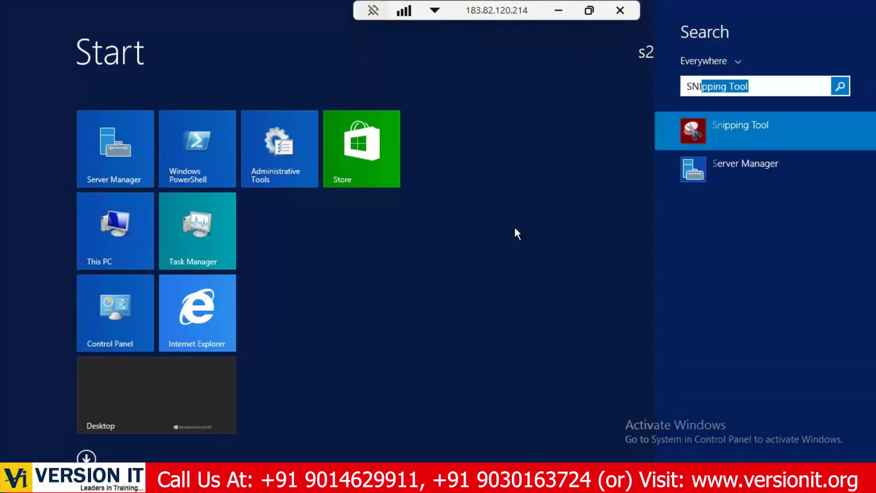
key("Return")
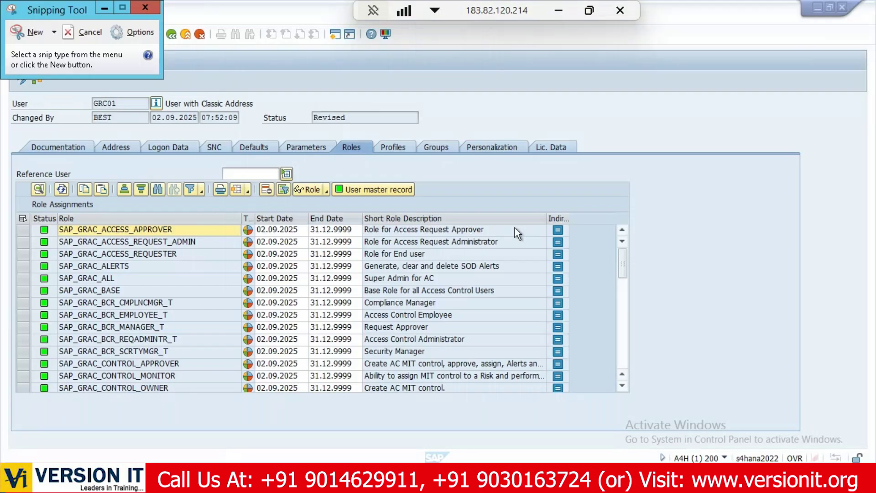
left_click(22, 29)
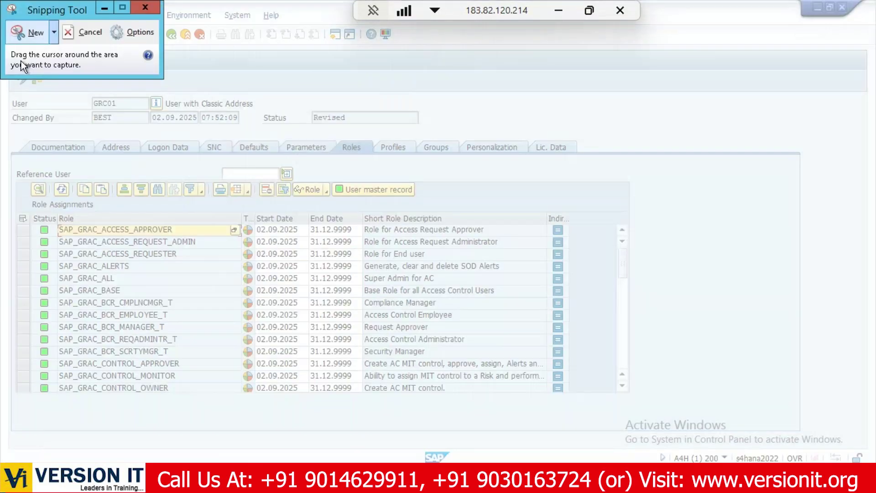
Snip the Maintain Users area showing GRC01's SAP_GRAC role assignments.
left_click_drag(636, 89, 12, 409)
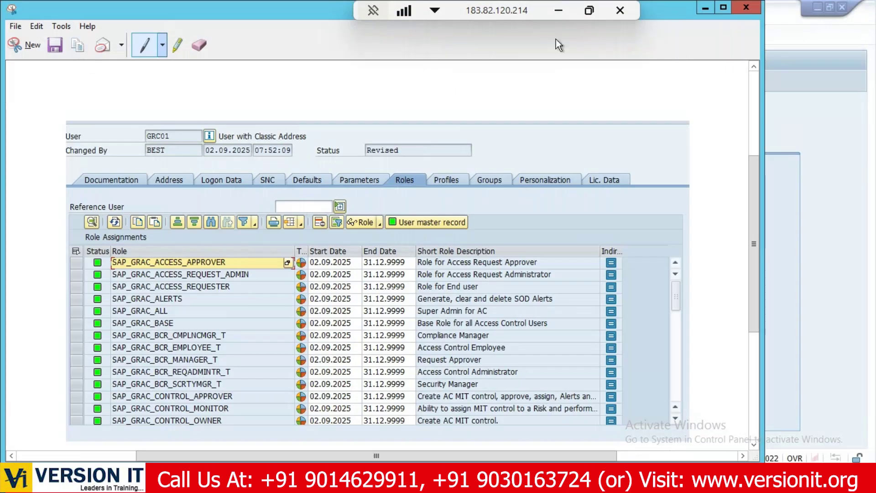
left_click(568, 10)
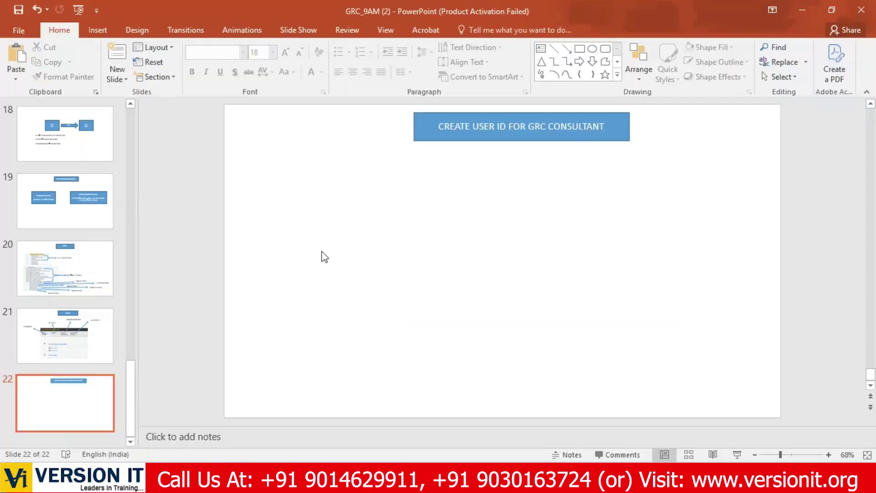
Paste the role-assignments snip onto slide 22 and enlarge it under the banner.
key("ctrl+v")
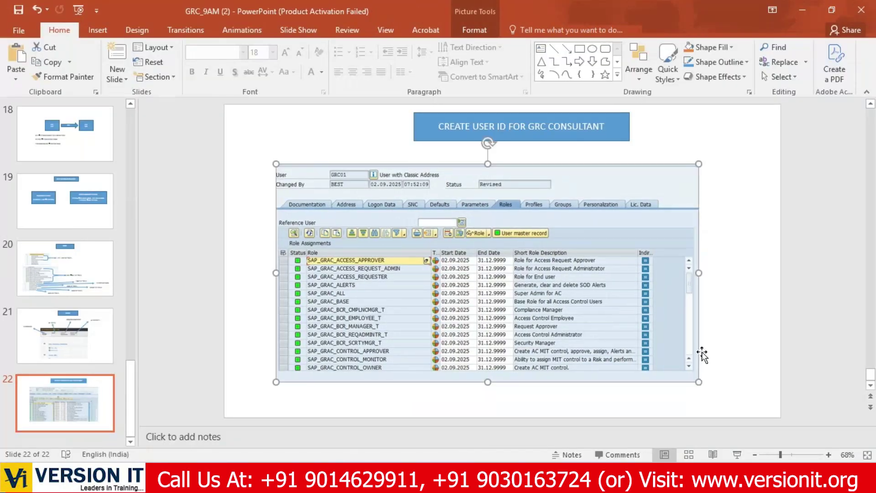
left_click_drag(698, 382, 723, 397)
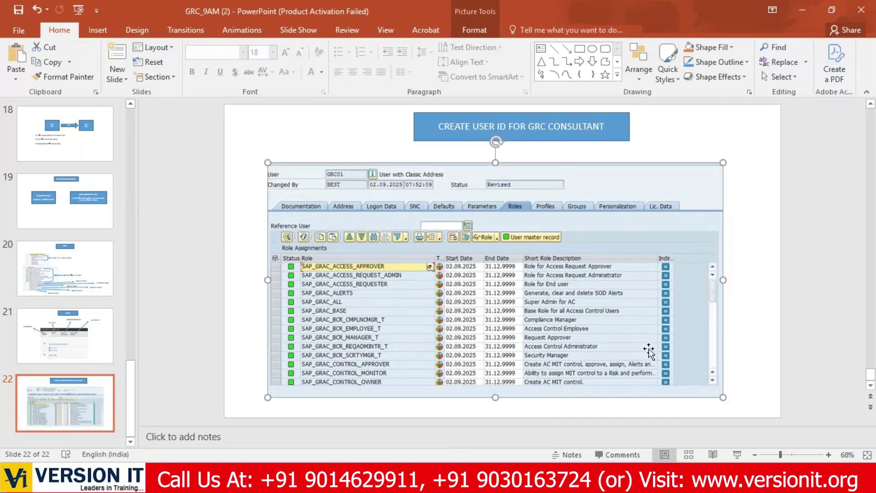
left_click(731, 368)
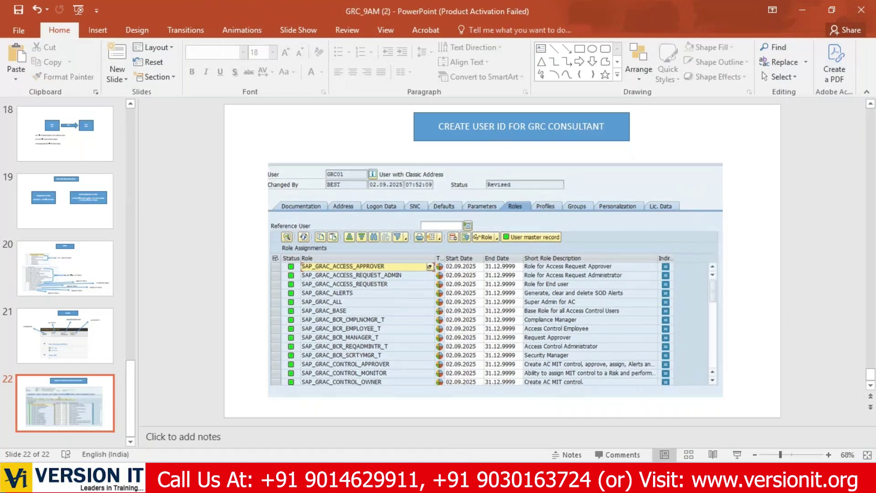
key("alt+Tab")
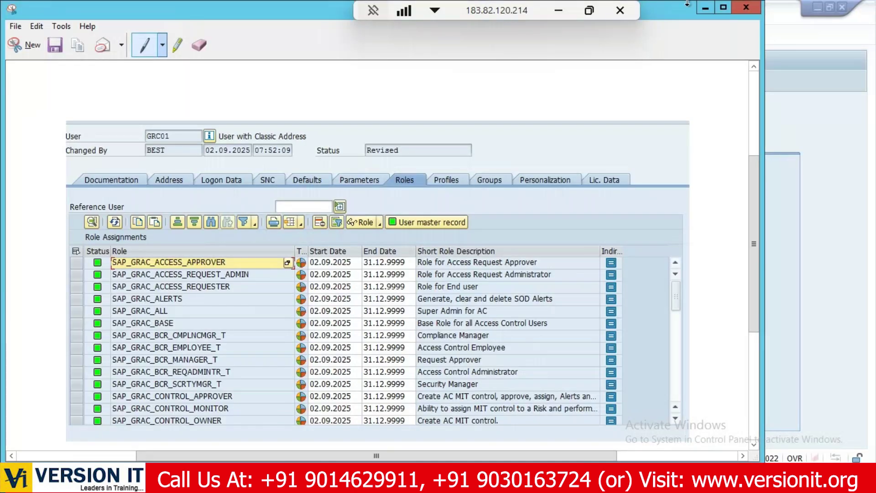
Save GRC01 in Maintain Users with the new SAP_GRAC roles.
left_click(705, 7)
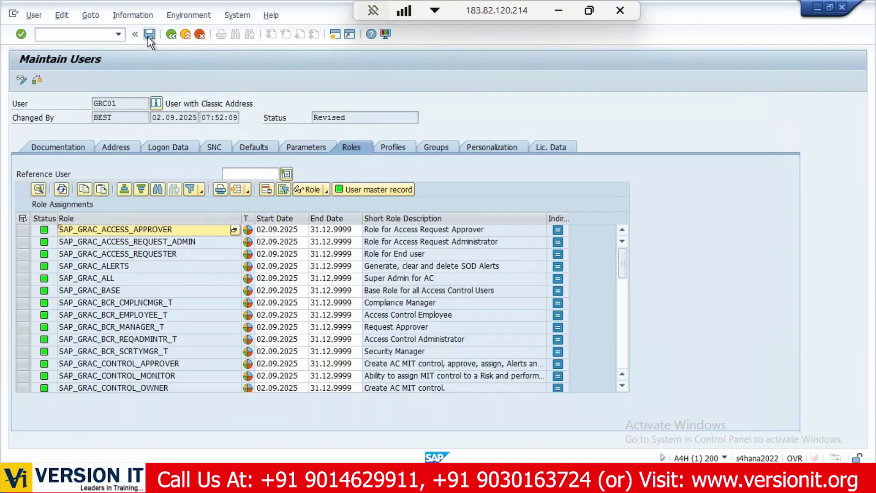
left_click(148, 37)
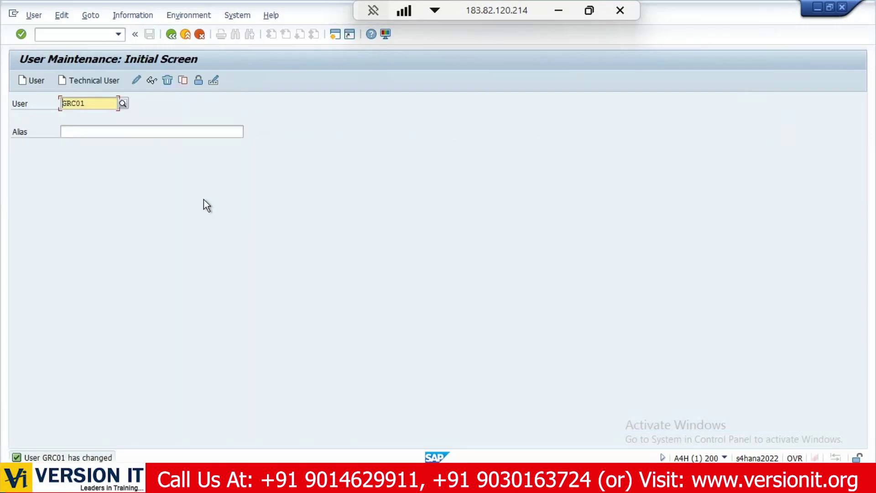
left_click(201, 479)
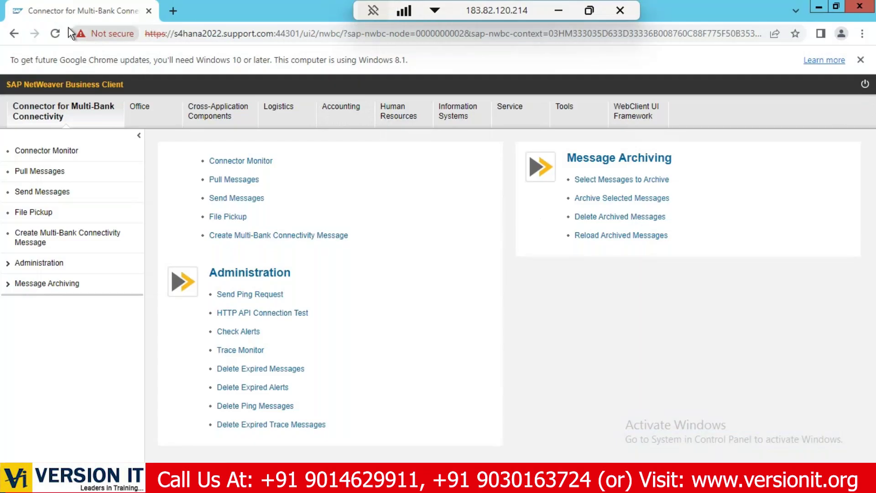
Reload the NWBC portal until the GRC My Home page appears.
left_click(56, 33)
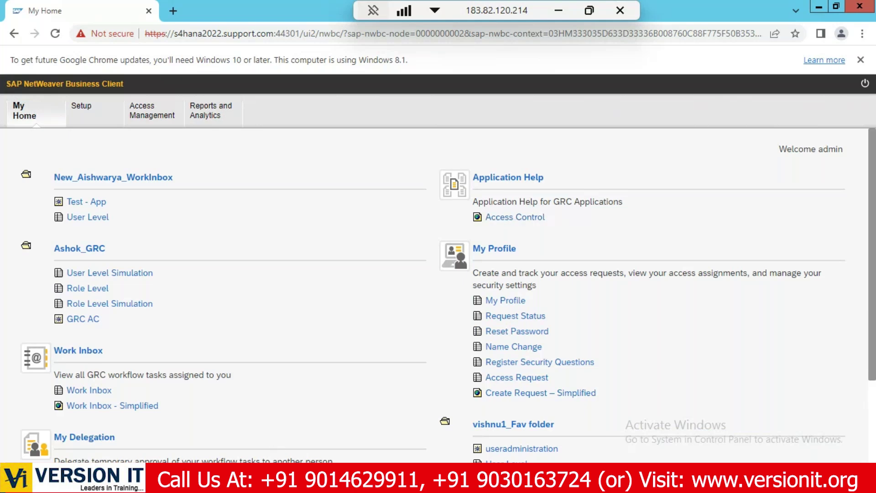
left_click(250, 478)
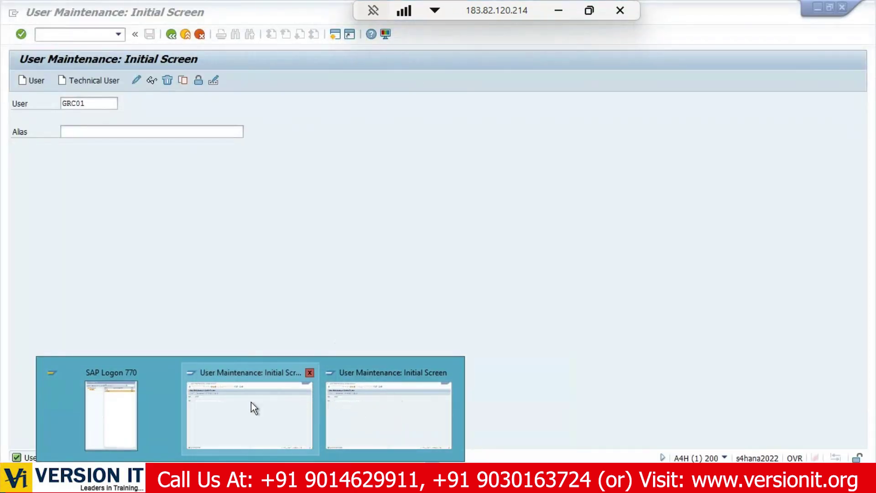
Back in Easy Access, fold the GRC and Logistics folders and open SAP Reference IMG via SPRO.
left_click(328, 415)
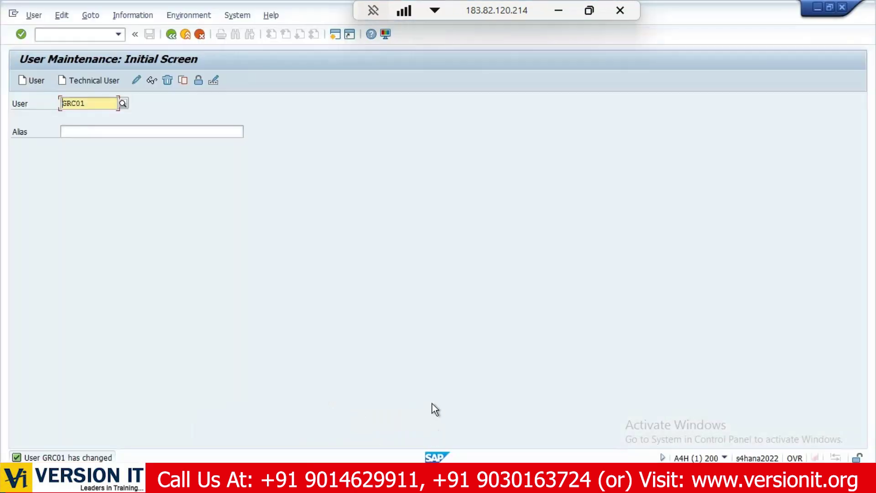
left_click(172, 35)
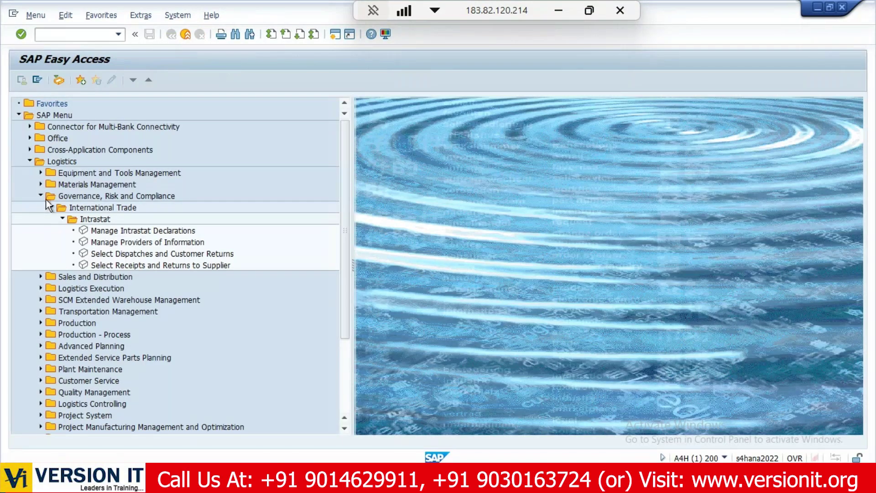
left_click(41, 197)
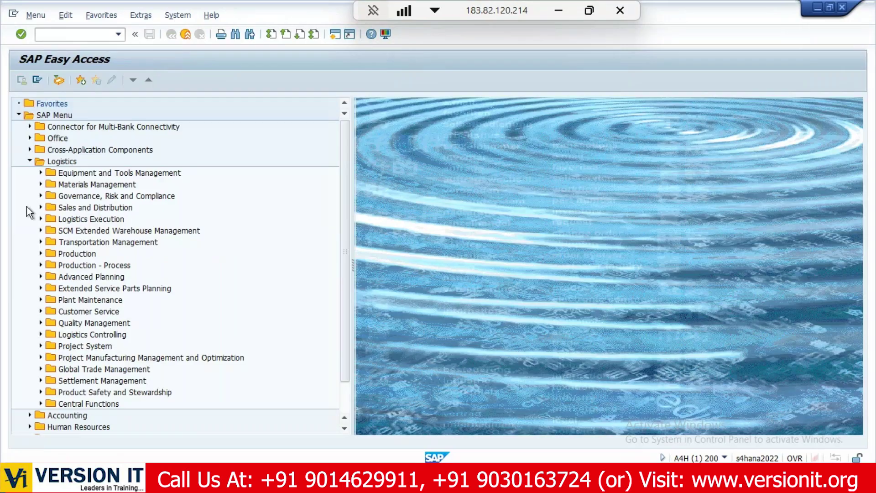
left_click(29, 161)
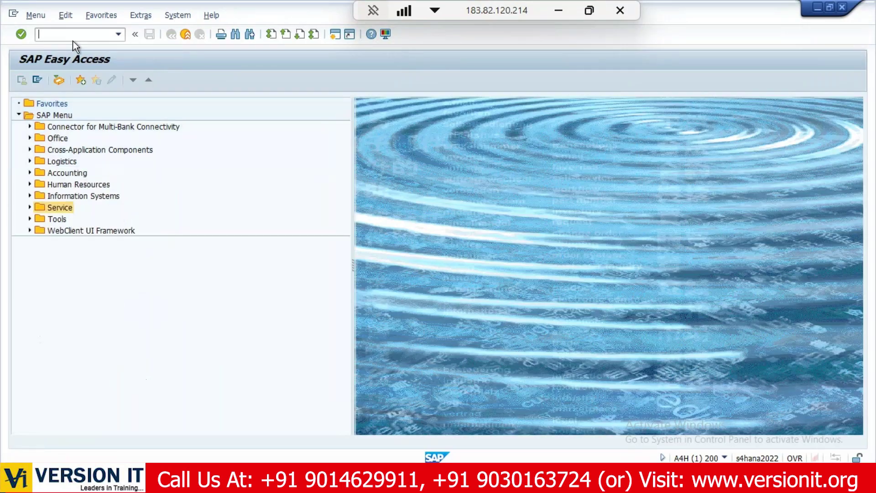
type("SPRO")
key("Return")
left_click(61, 81)
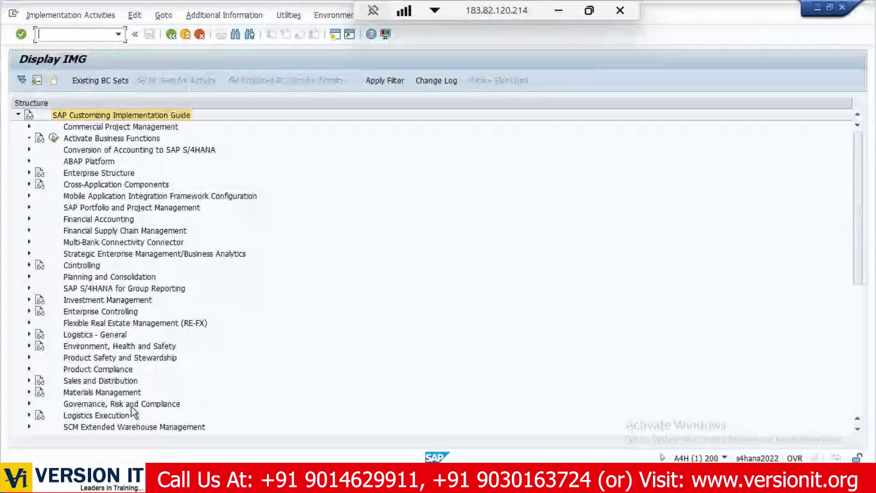
Expand Governance, Risk and Compliance › General Settings and select Activate Applications in Client.
scroll(859, 287, "down", 8)
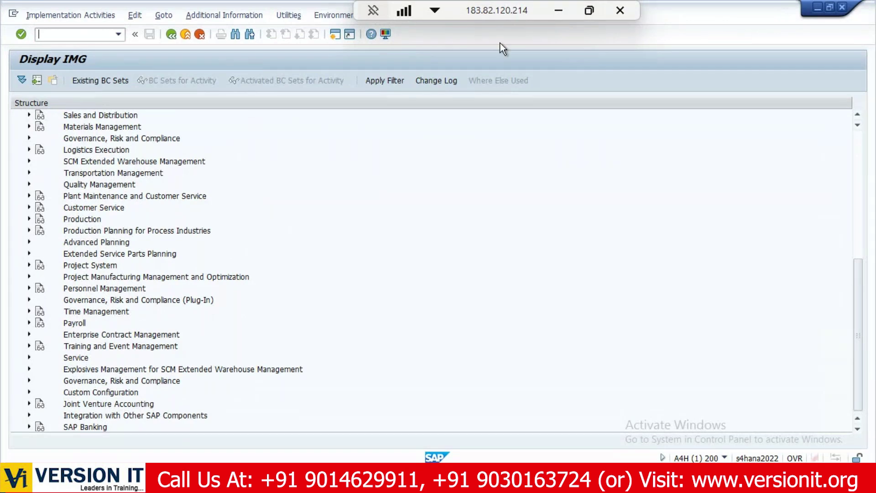
left_click(30, 380)
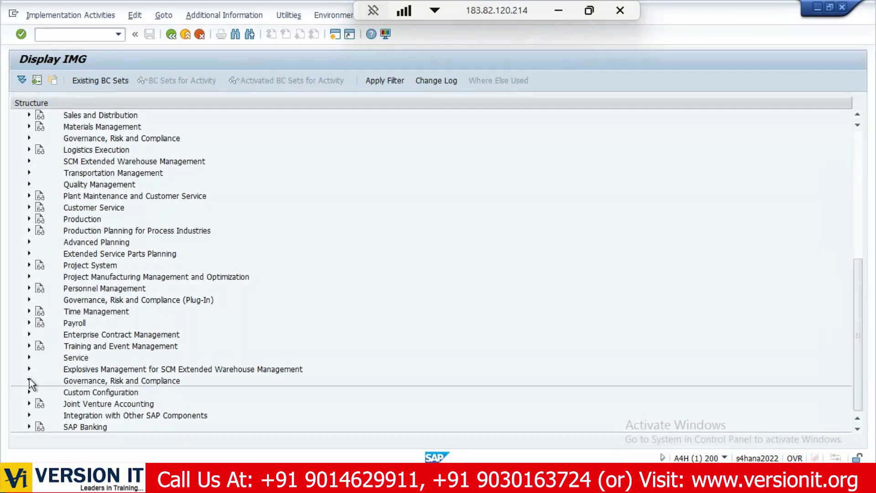
left_click(85, 370)
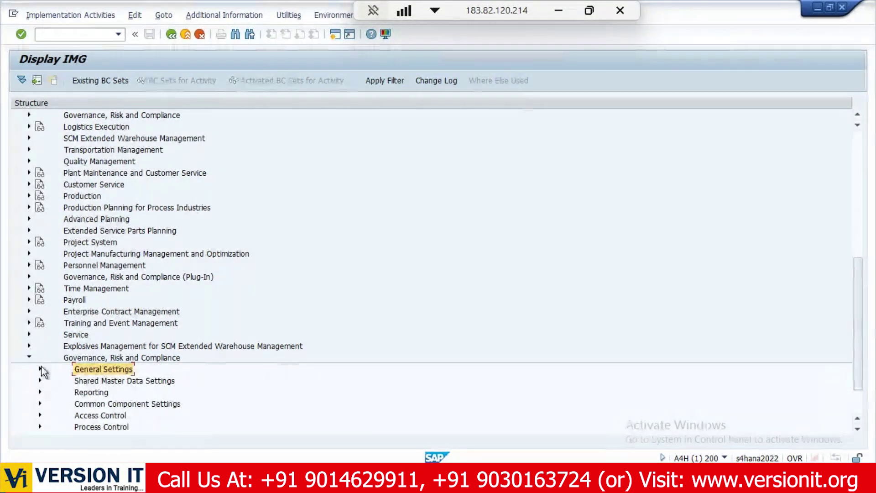
left_click(40, 369)
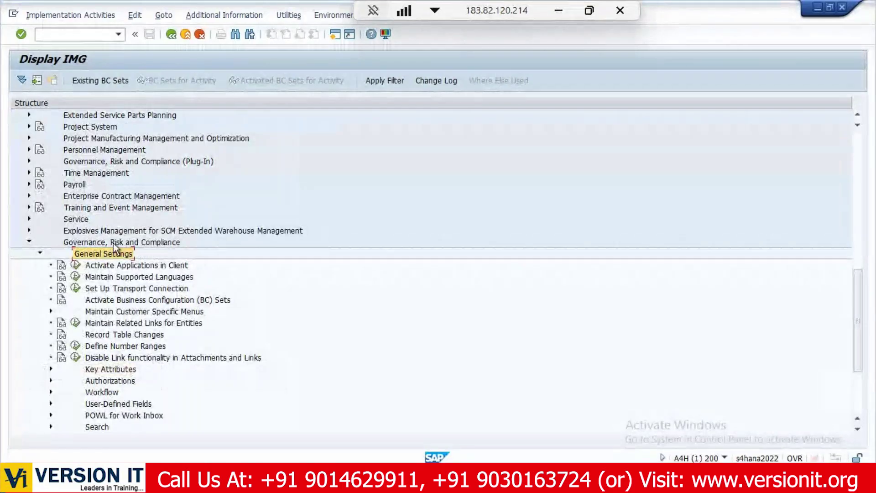
left_click(147, 268)
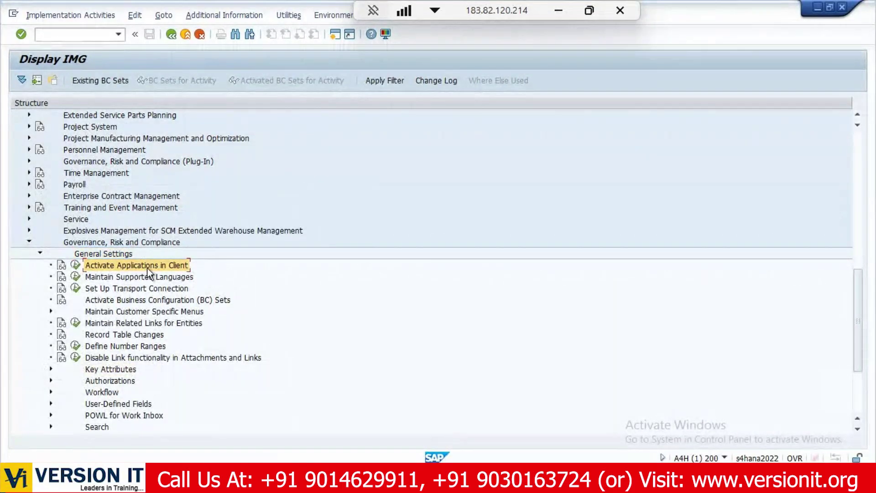
Expand Workflow and select Perform Automatic Workflow Customizing.
scroll(133, 330, "down", 2)
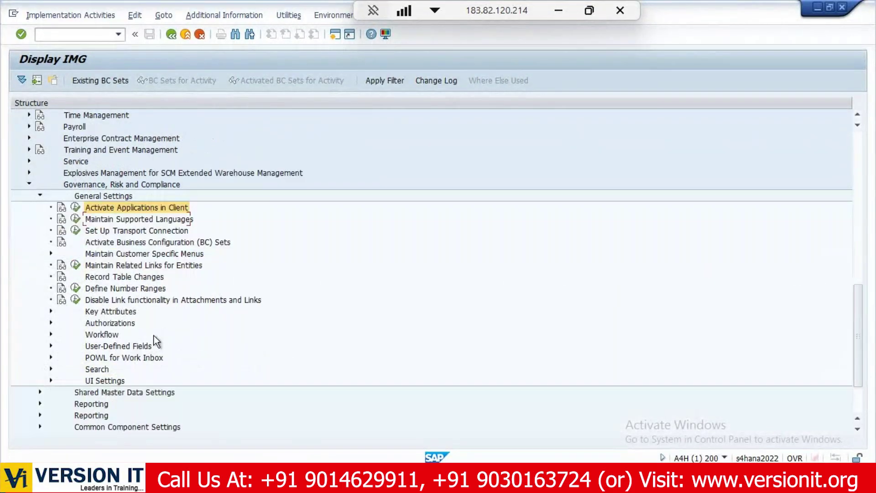
left_click(102, 347)
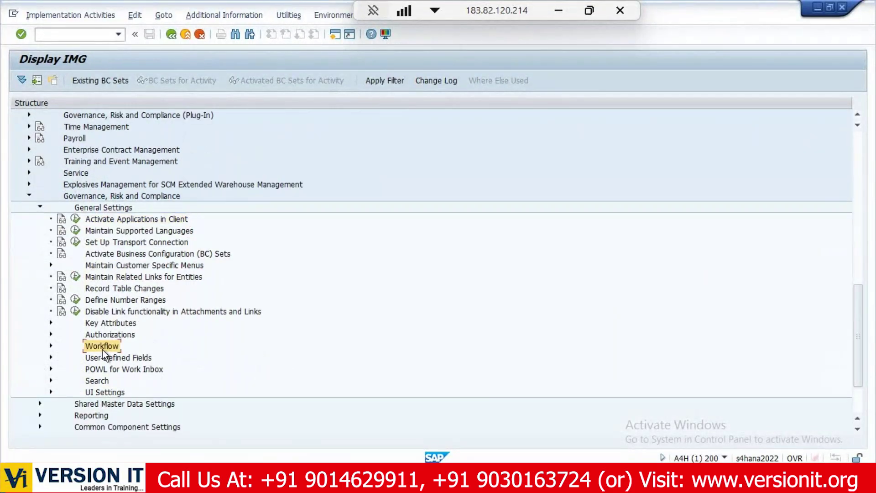
left_click(50, 347)
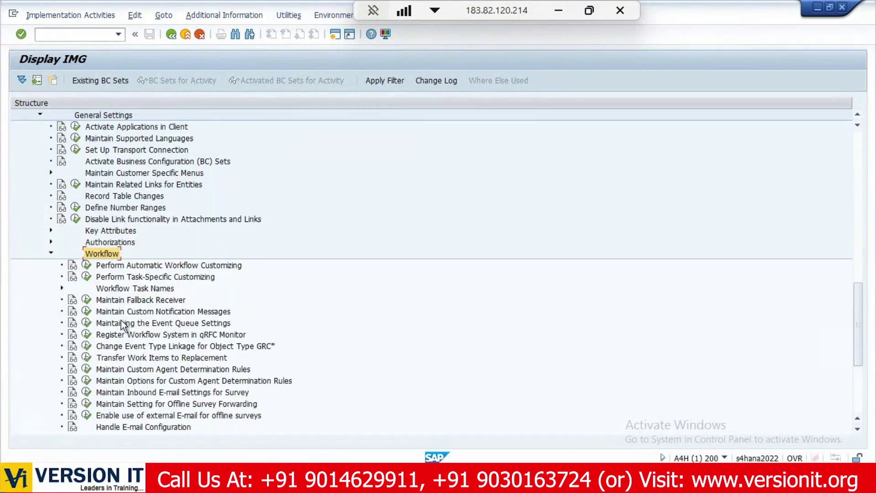
left_click(140, 266)
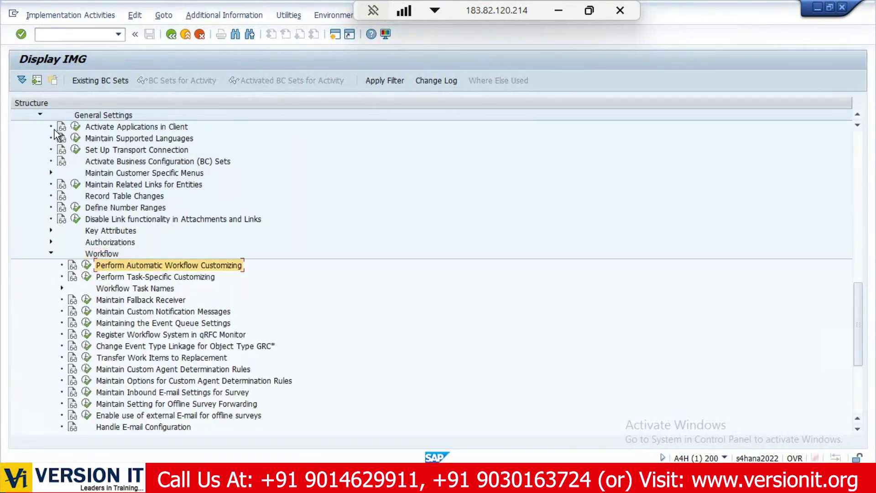
Collapse General Settings and browse Shared Master Data Settings, Reporting and Common Component Settings.
left_click(35, 115)
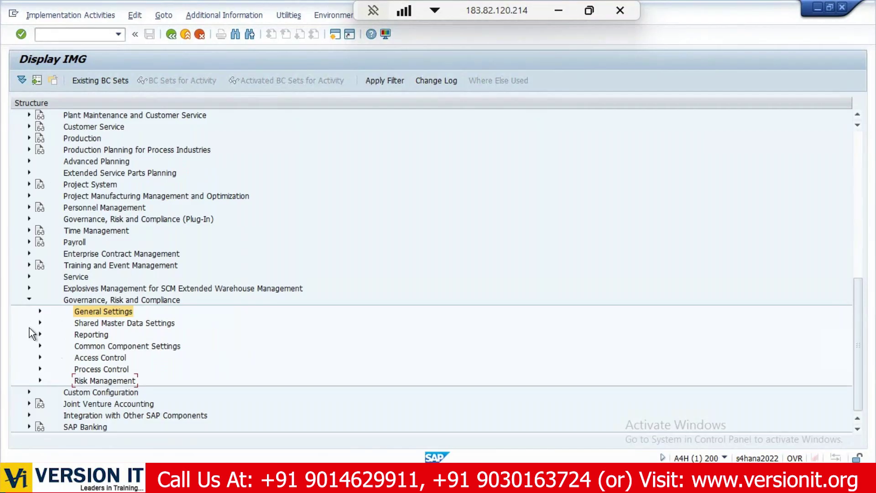
left_click(80, 324)
left_click(93, 335)
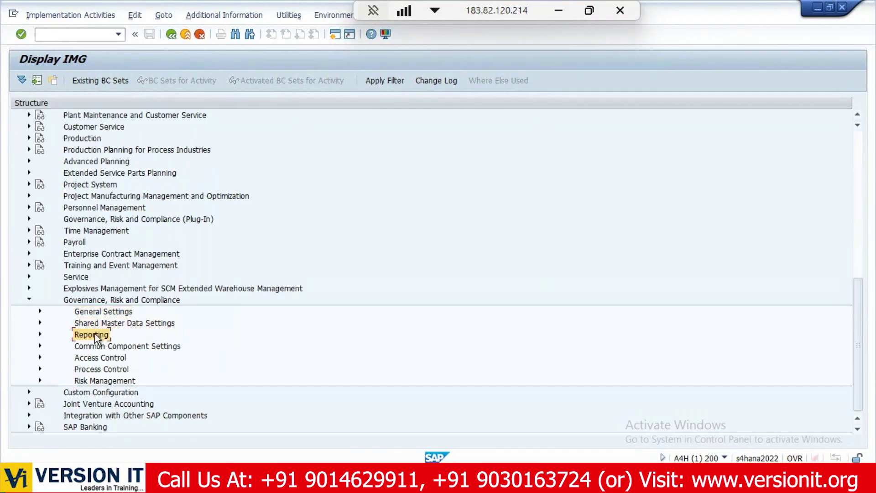
left_click(108, 315)
left_click(79, 324)
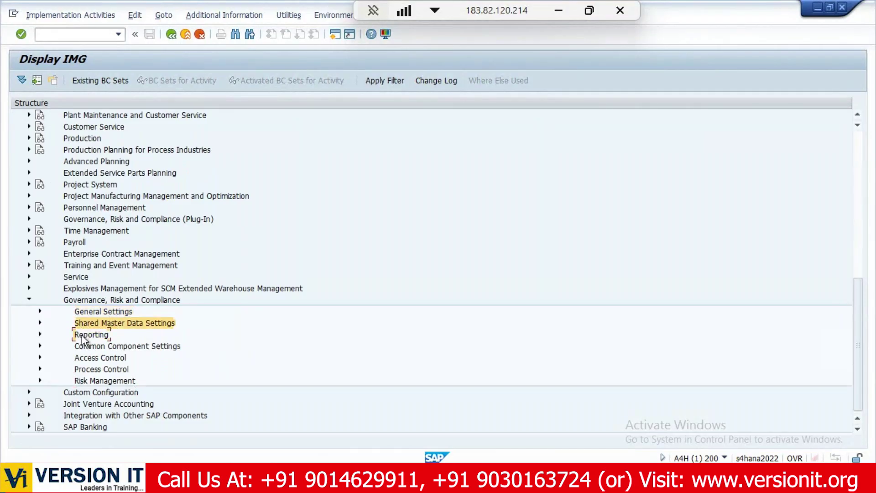
left_click(86, 335)
left_click(90, 346)
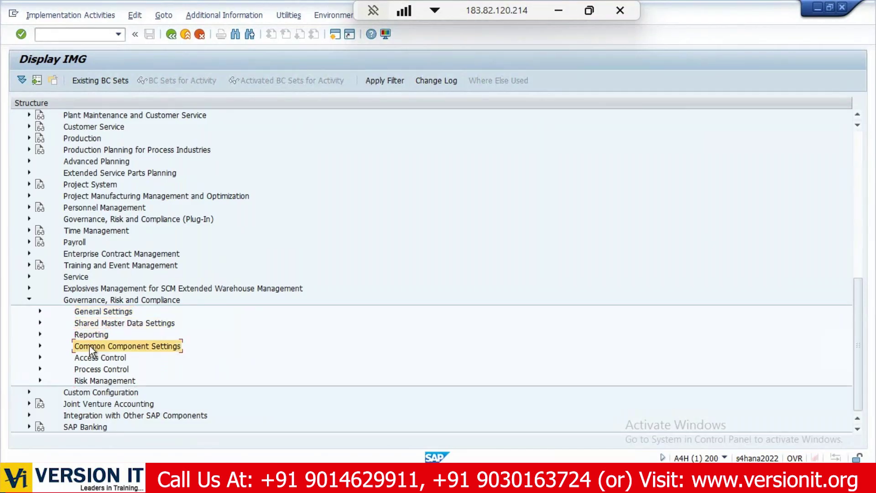
Open Integration Framework and review Create Connectors, Maintain Connectors and Maintain Connection Settings.
left_click(40, 345)
left_click(50, 346)
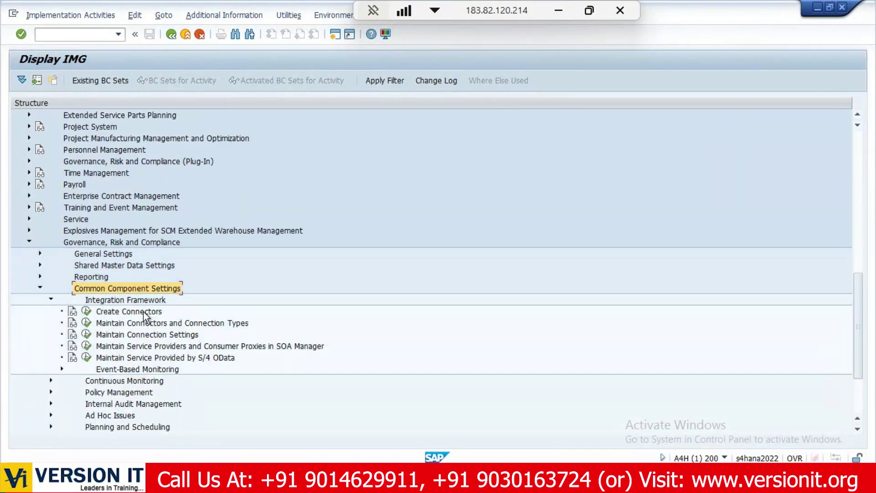
left_click(144, 312)
left_click(131, 323)
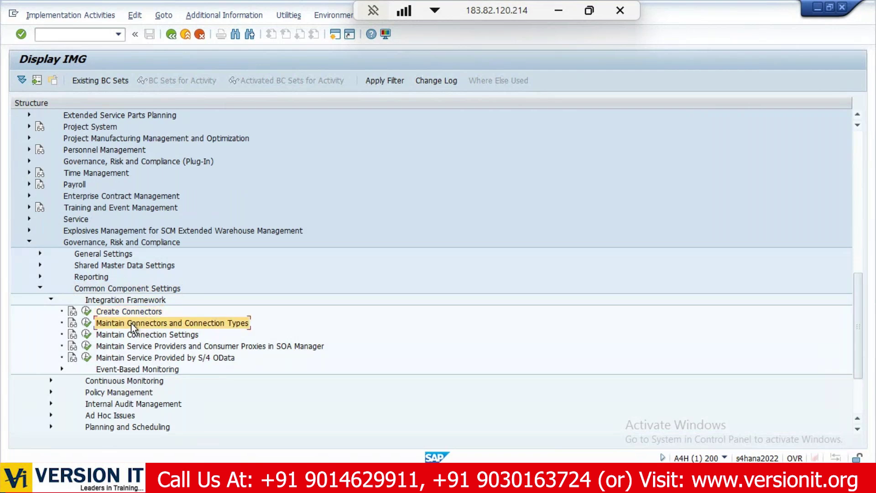
left_click(129, 335)
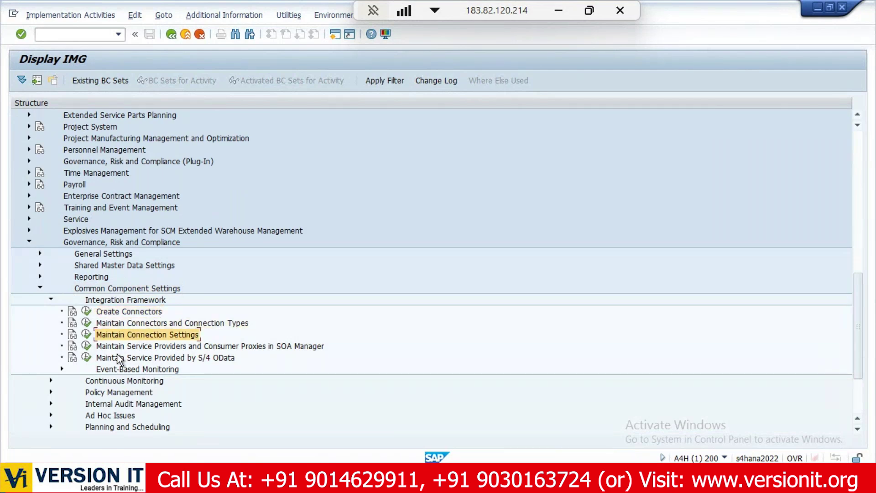
Fold Integration Framework and Common Component Settings, then expand Access Control.
left_click(51, 300)
left_click(39, 288)
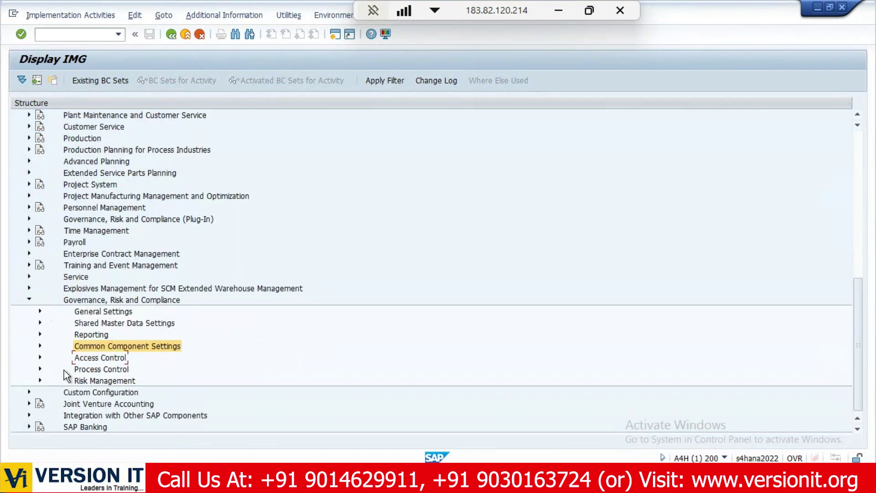
left_click(40, 358)
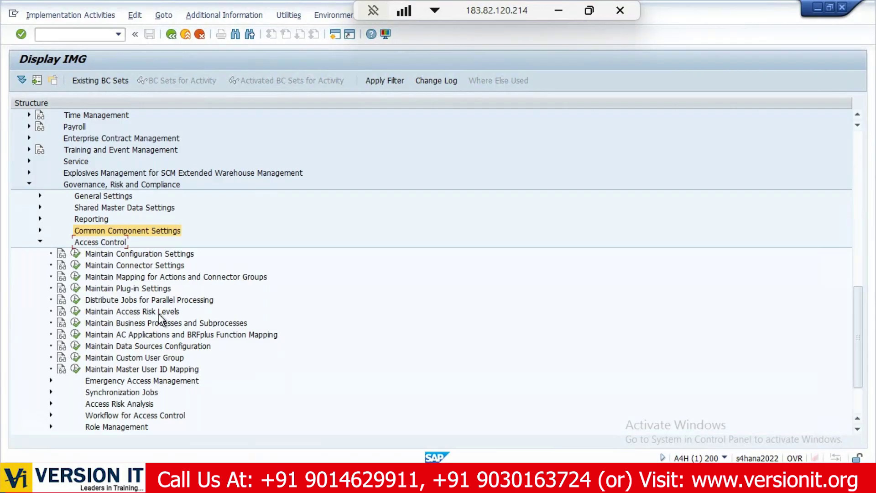
Scroll through the Access Control activities, then minimise SAP to reveal PowerPoint slide 22.
scroll(151, 324, "down", 2)
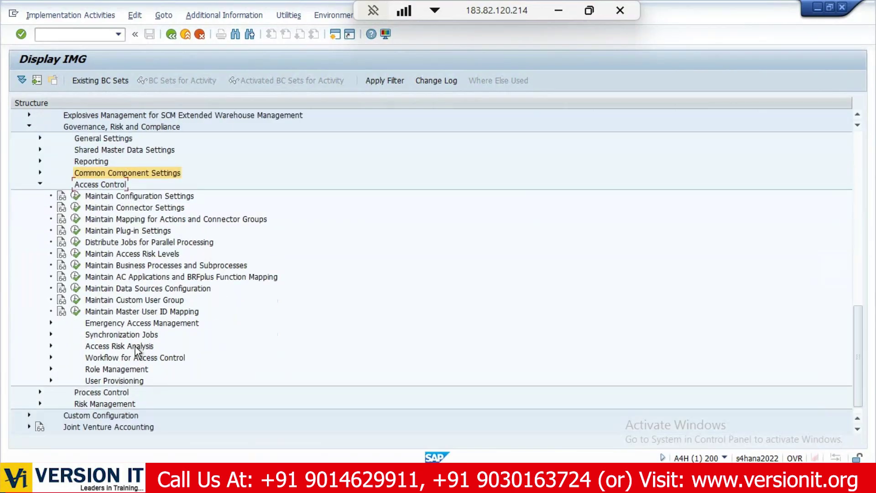
left_click(551, 14)
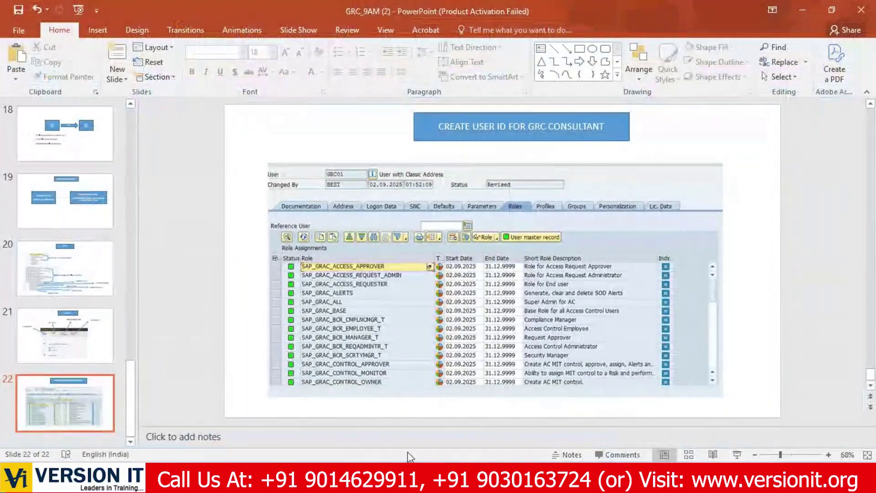
Glance at the GoTo Meeting window, then bring PowerPoint back to the front.
left_click(525, 478)
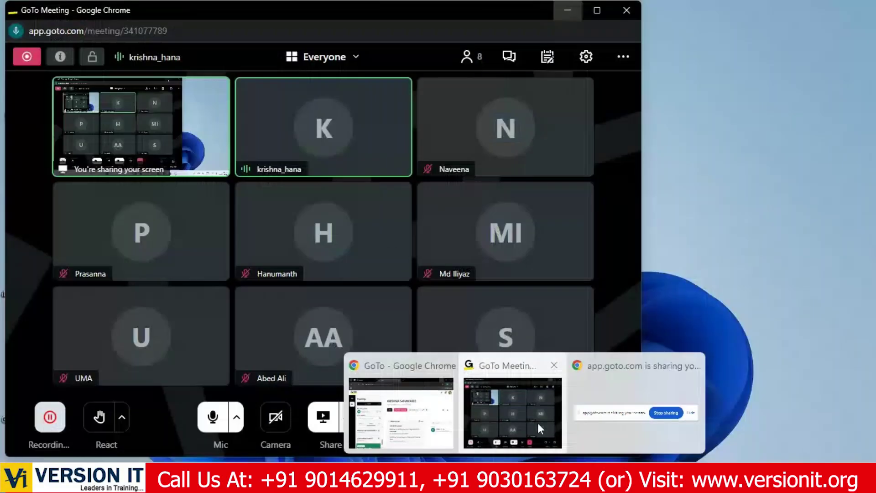
left_click(538, 422)
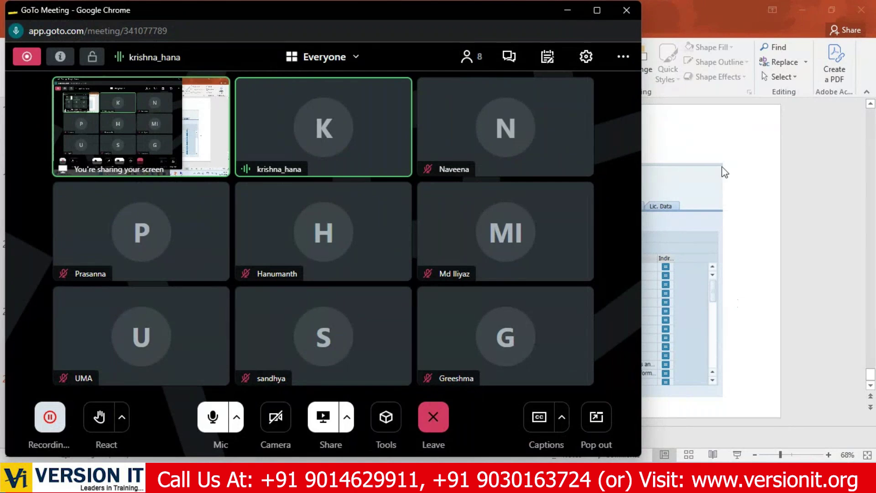
left_click(714, 155)
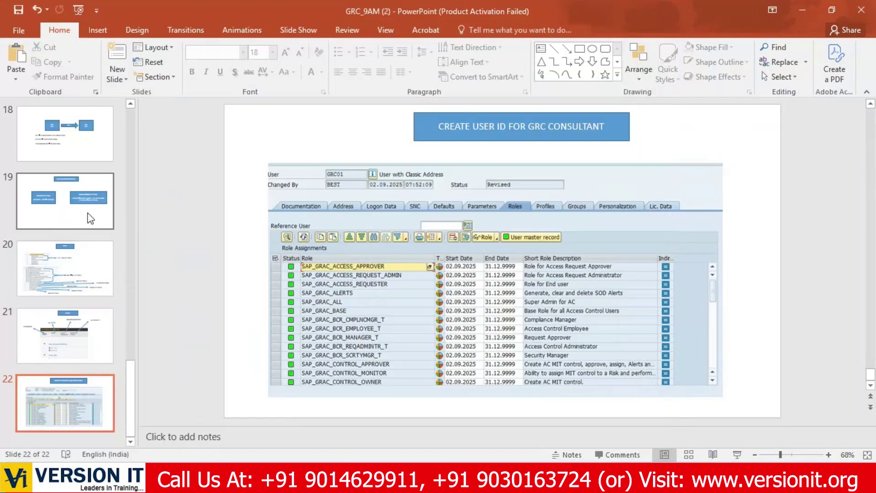
Scroll the slide thumbnails up past slides 8 and 9 to slide 3's course outline.
scroll(87, 224, "up", 6)
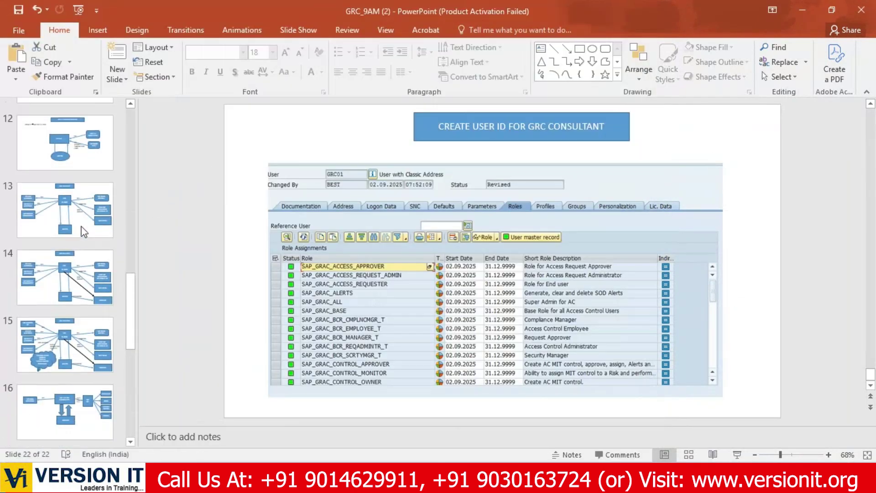
scroll(84, 232, "up", 4)
left_click(77, 264)
left_click(68, 325)
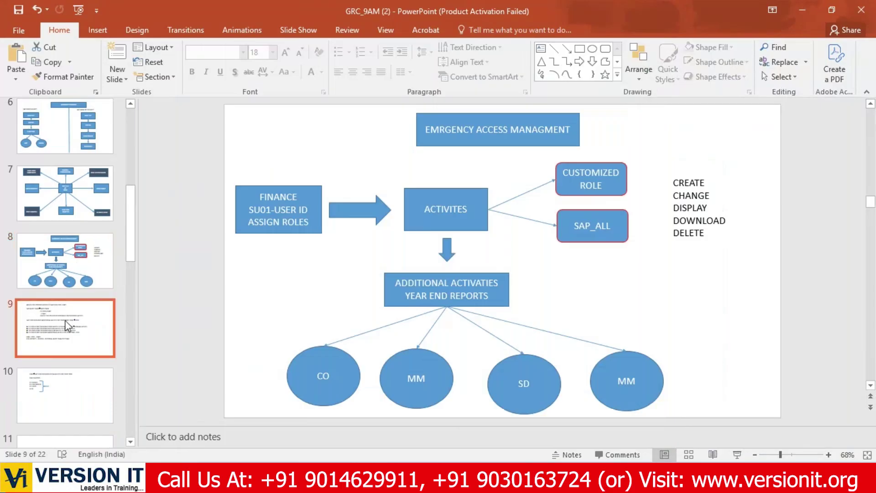
scroll(68, 325, "up", 5)
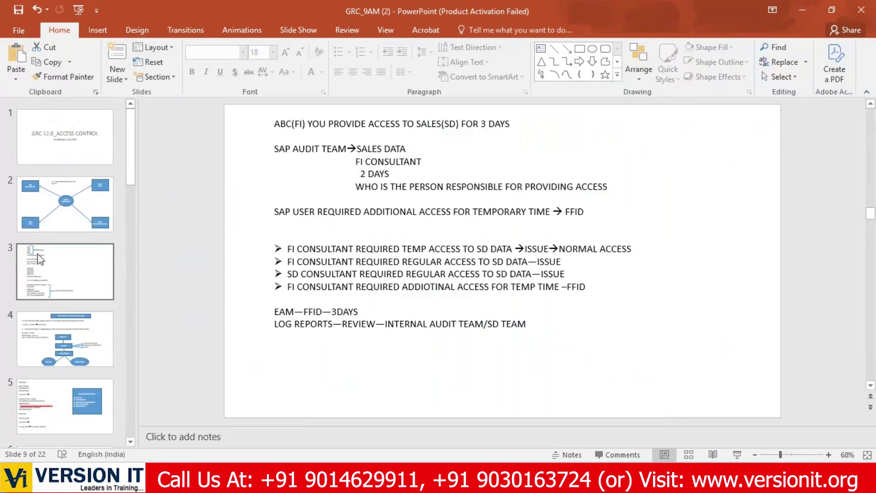
left_click(46, 288)
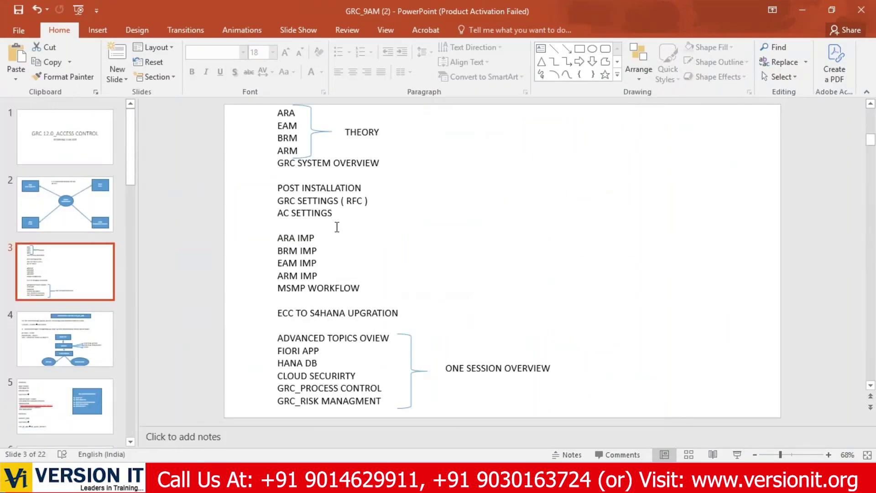
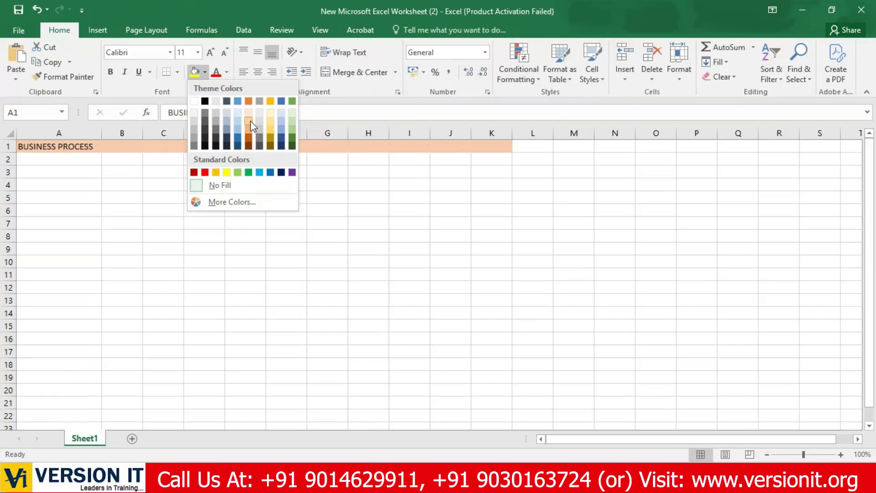
Fill row 1 light orange through K and enter ABAP, BASIS, SECURITY in B1:D1.
left_click(250, 121)
left_click(92, 196)
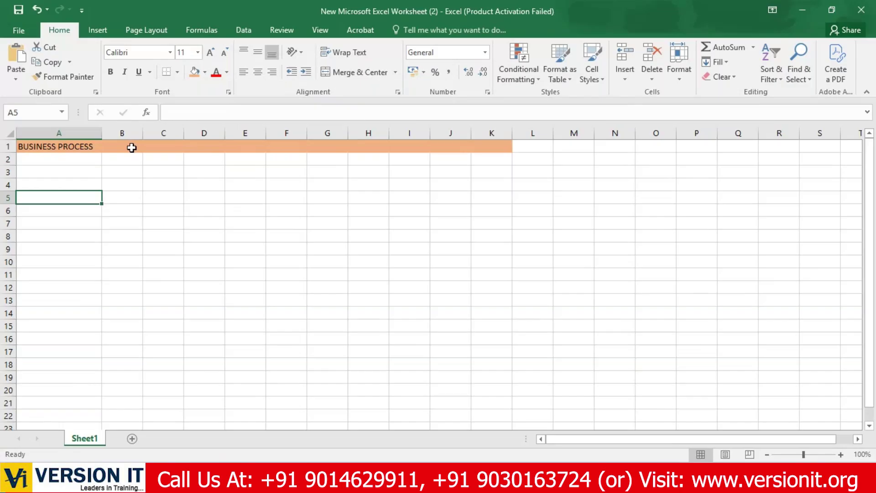
left_click(131, 148)
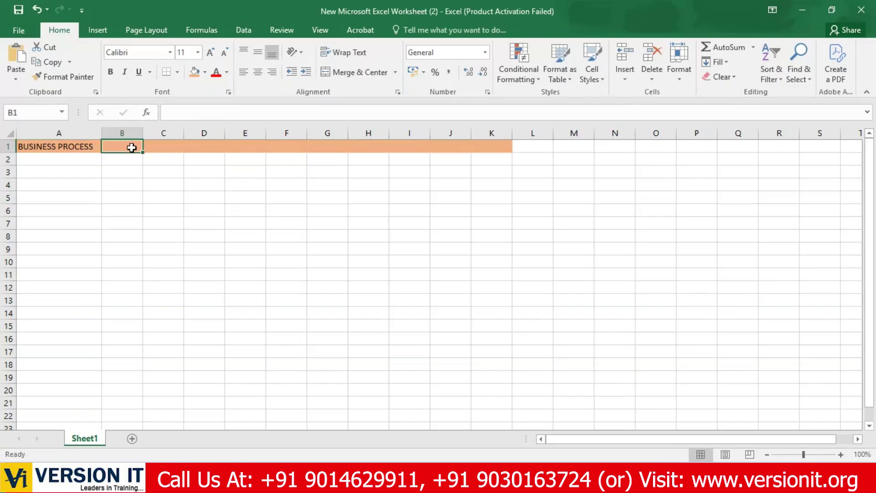
type("A")
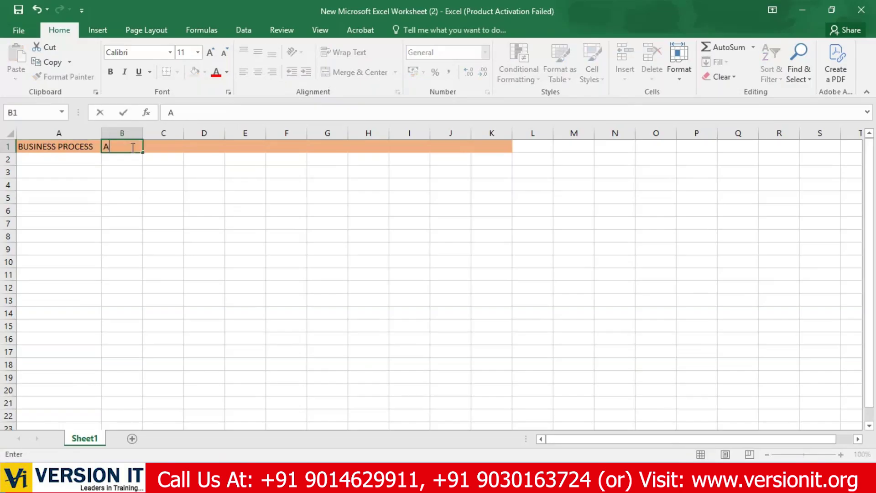
type("BAP")
key("Tab")
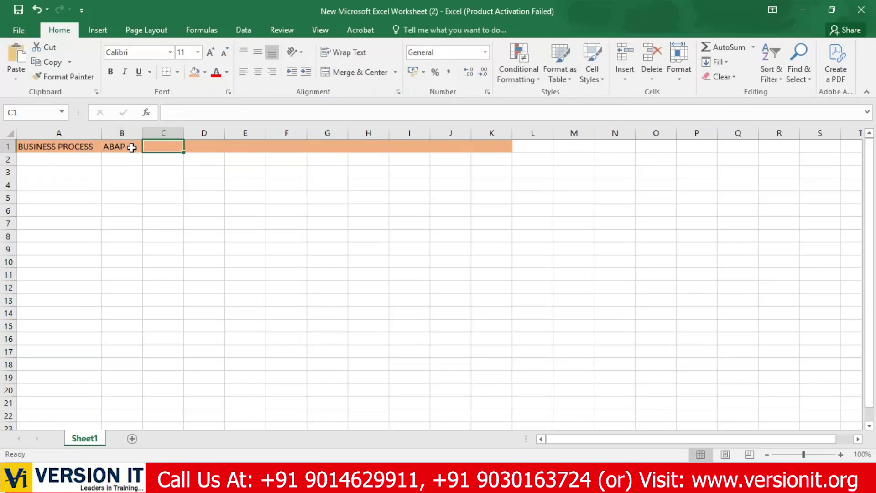
type("BASIS")
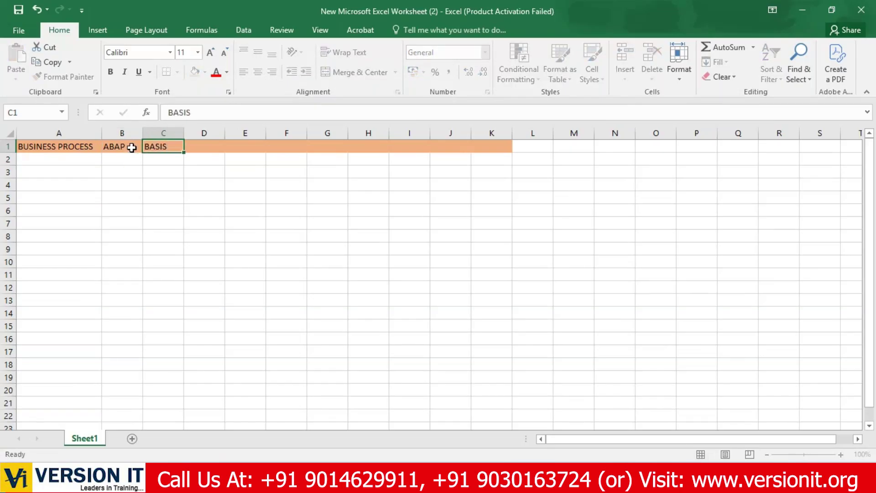
key("Tab")
type("SECURITY")
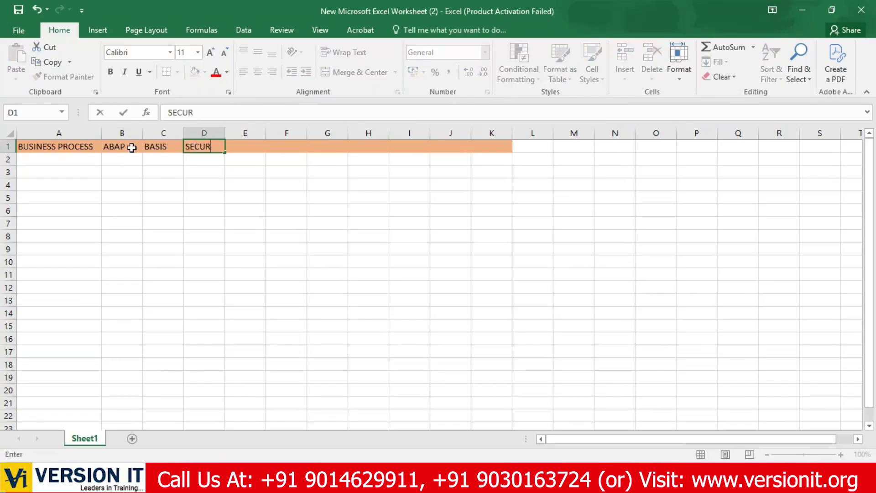
key("ctrl+Return")
Enter the module headings HR, SD, MM, FI and CO in G1 through K1.
key("Right")
key("Right")
key("Right")
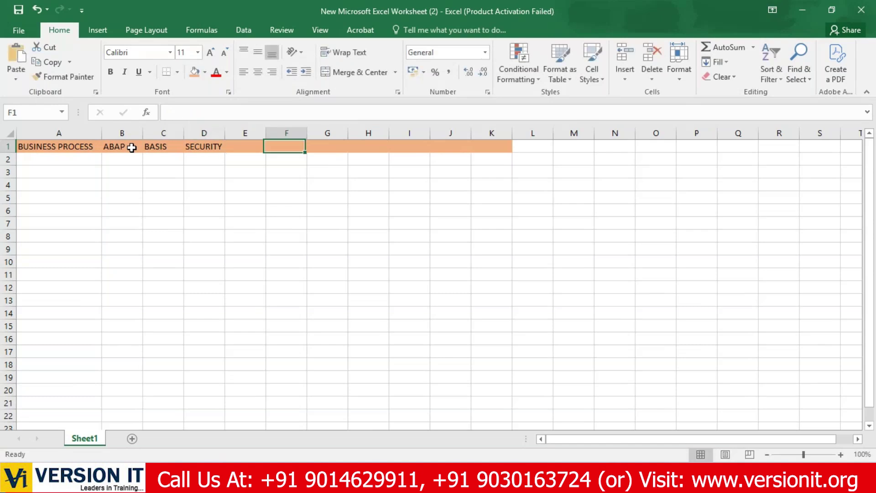
type("HR")
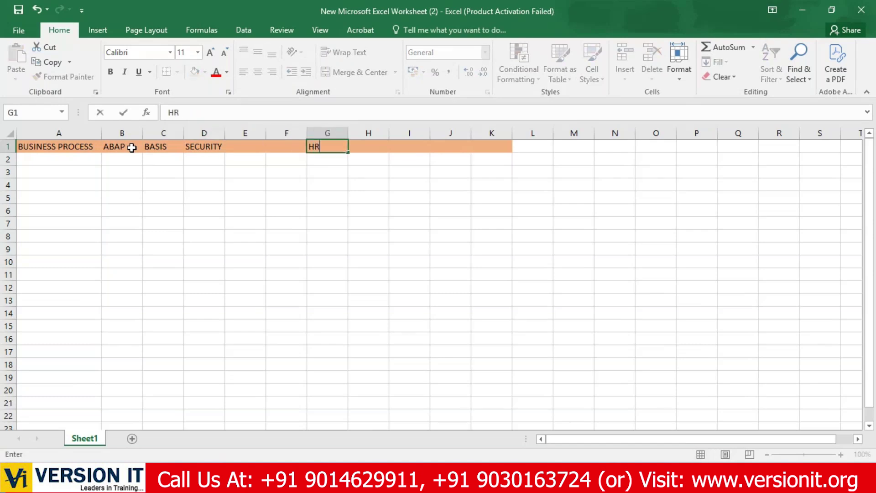
key("Right")
type("S")
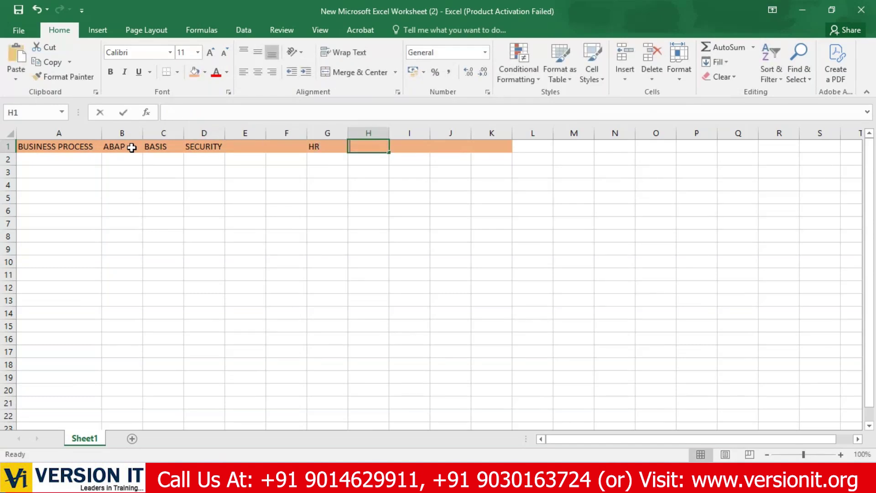
type("D")
key("Right")
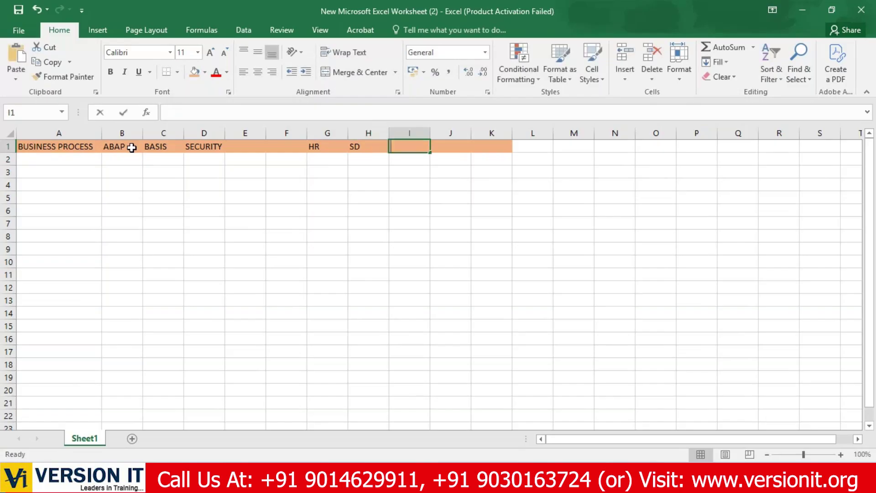
type("MM")
key("Right")
type("FI")
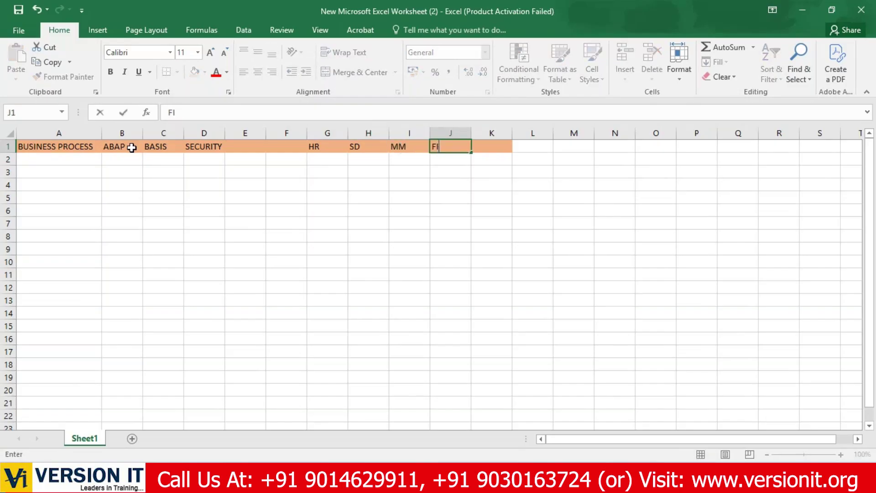
key("Right")
type("CO")
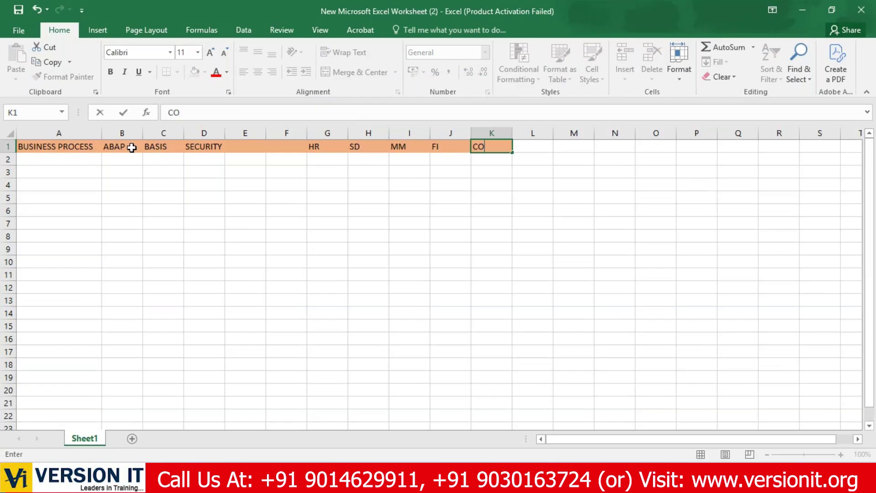
Give cells A2:K2 a dark orange theme fill beneath the module headings.
left_click(110, 224)
left_click(60, 162)
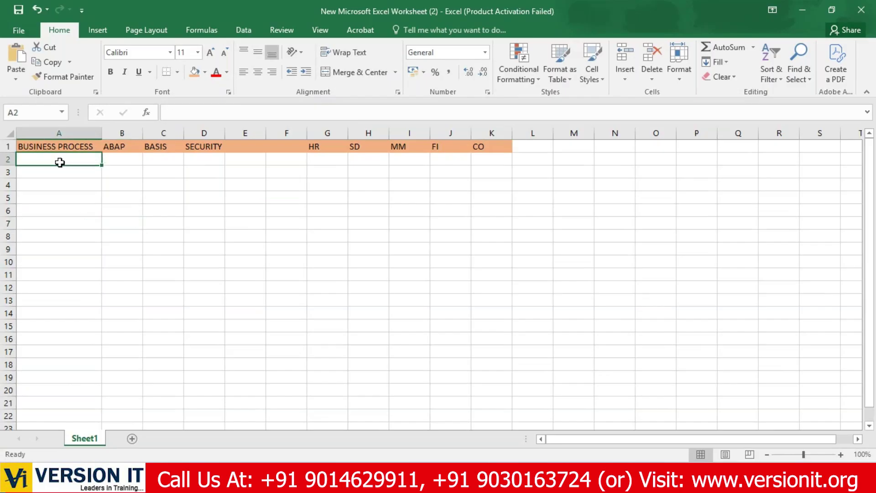
left_click_drag(60, 163, 505, 160)
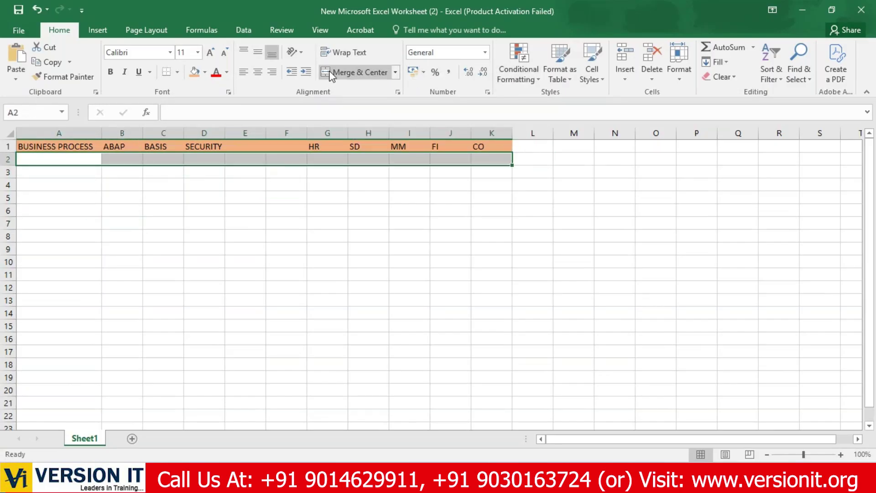
left_click(205, 72)
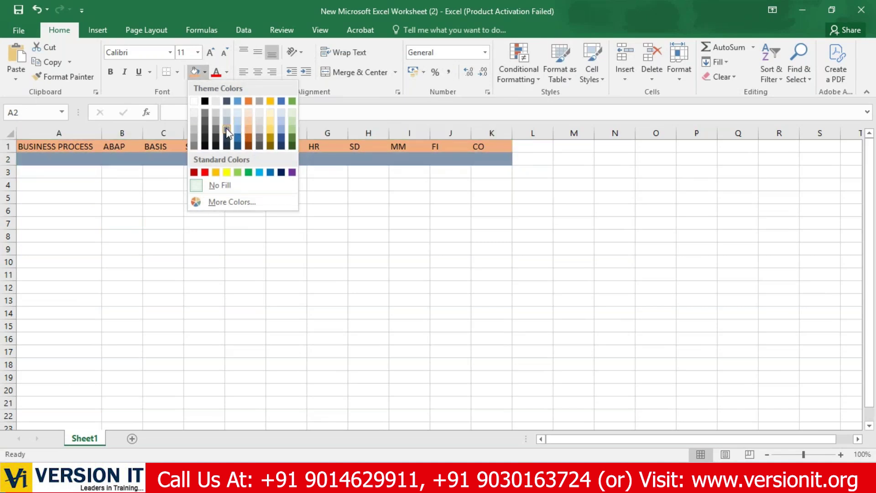
left_click(249, 137)
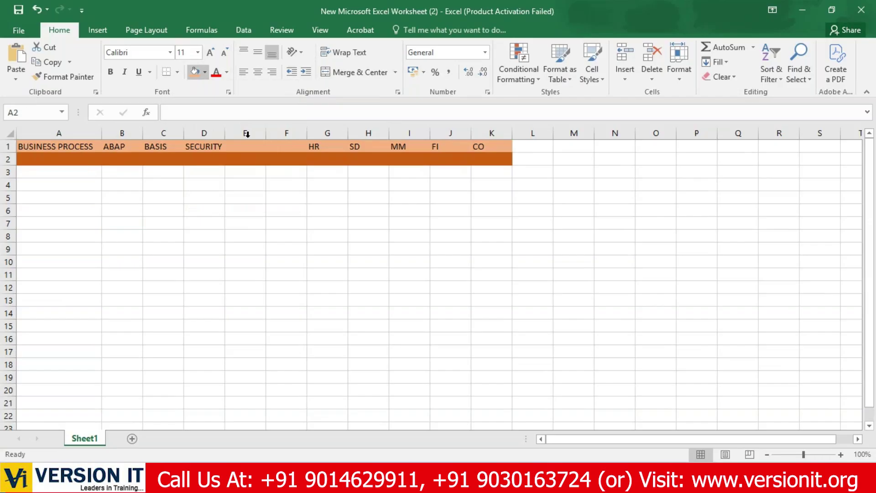
left_click(86, 160)
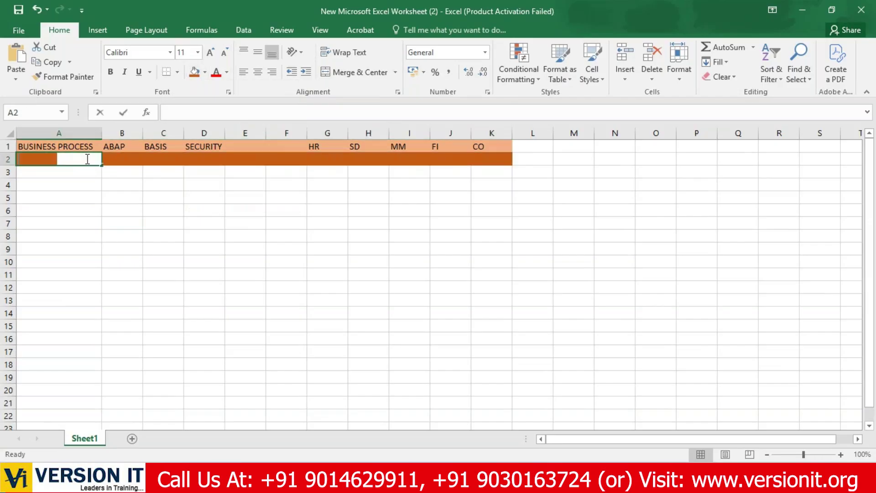
Label A2 'SUB BUSINESS PROCESS' and widen column A to fit it.
type("SUB B")
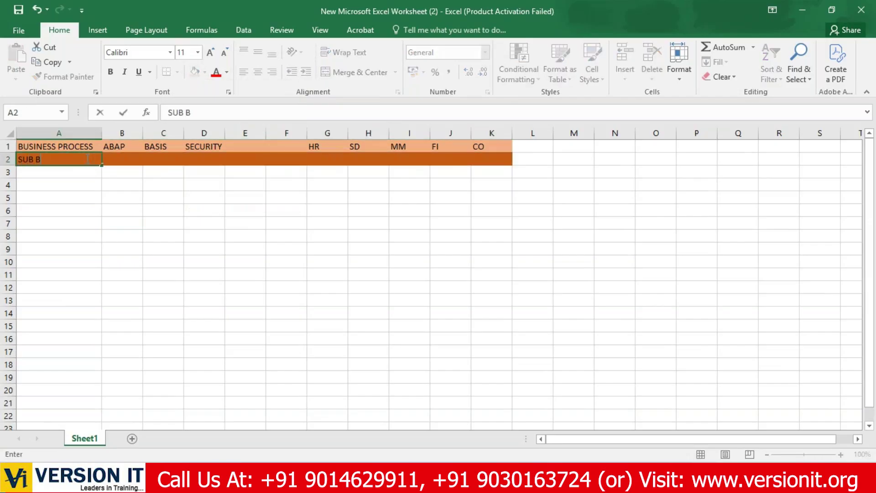
type("USINESS PROCESS")
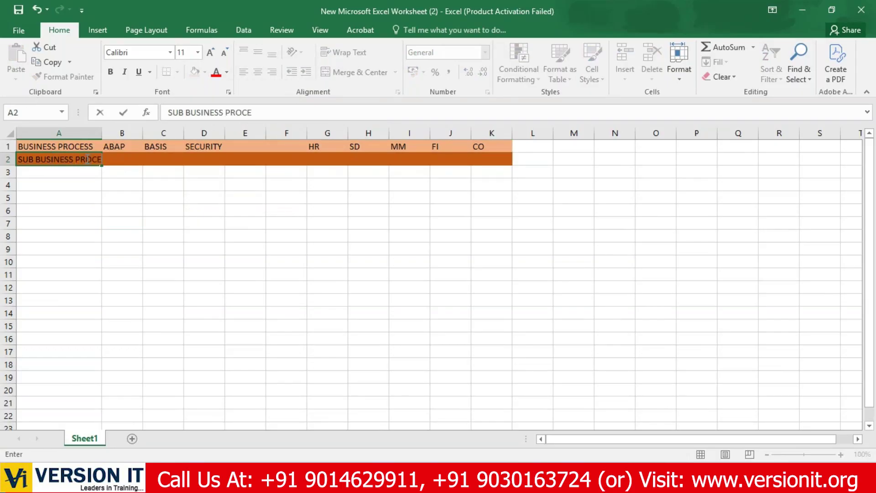
key("Tab")
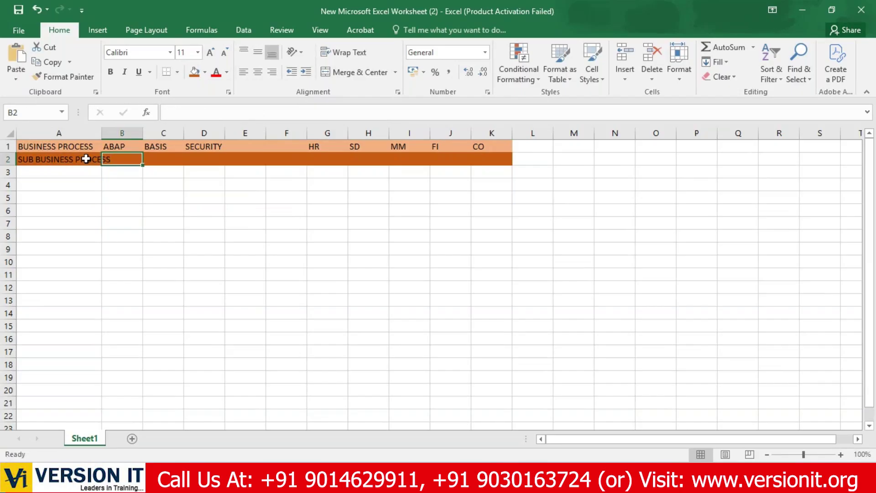
mouse_move(101, 133)
left_mouse_down()
mouse_move(124, 135)
mouse_move(113, 134)
left_mouse_up()
left_click(124, 196)
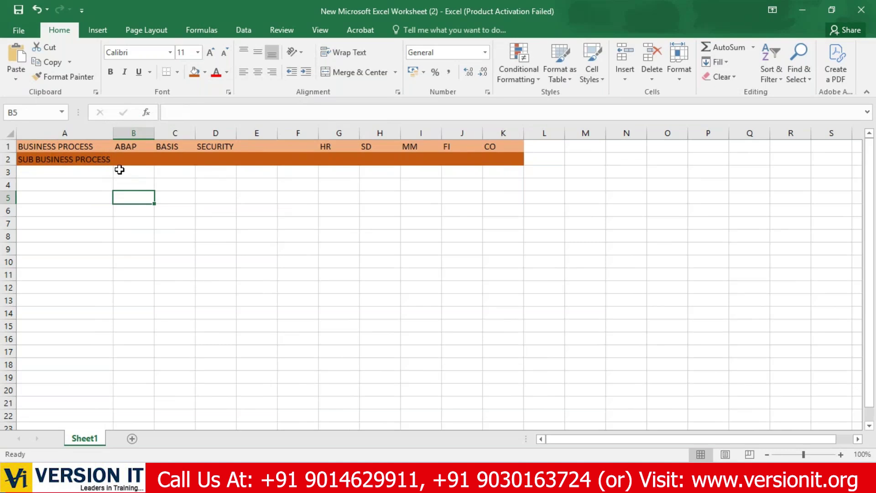
Enter USER, ROLE and AUDIT in D2:F2 under SECURITY.
left_click(210, 158)
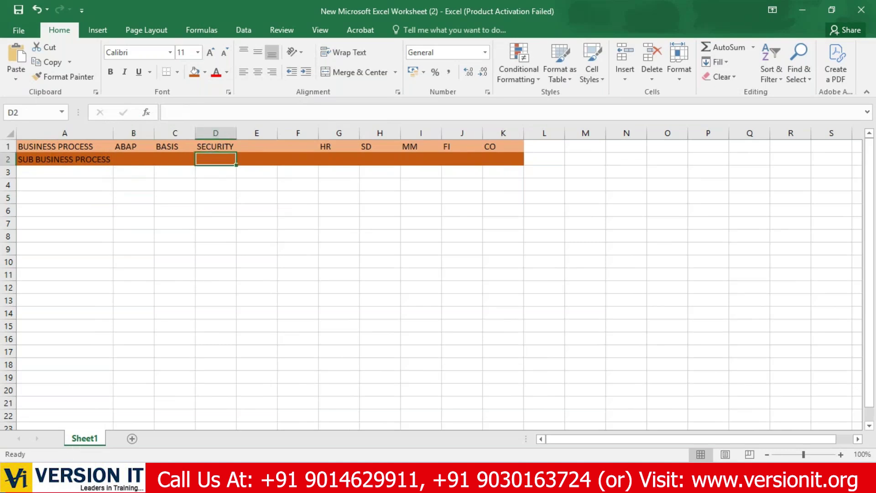
type("USER")
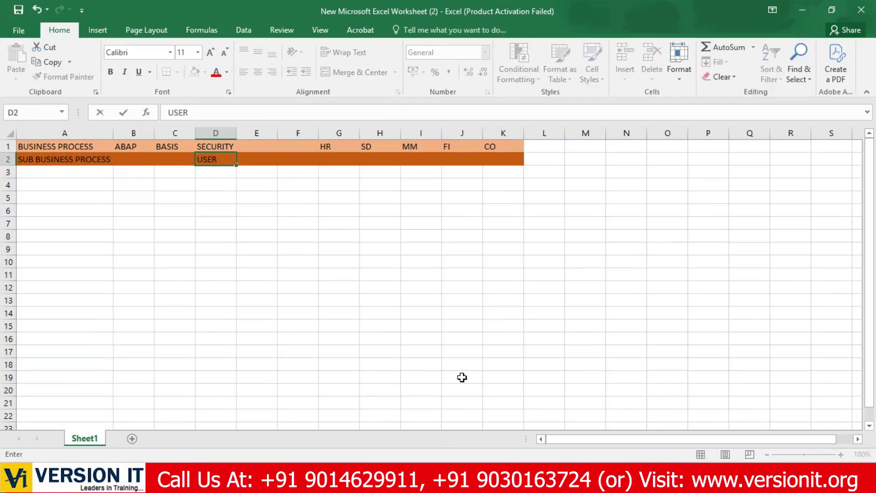
key("Tab")
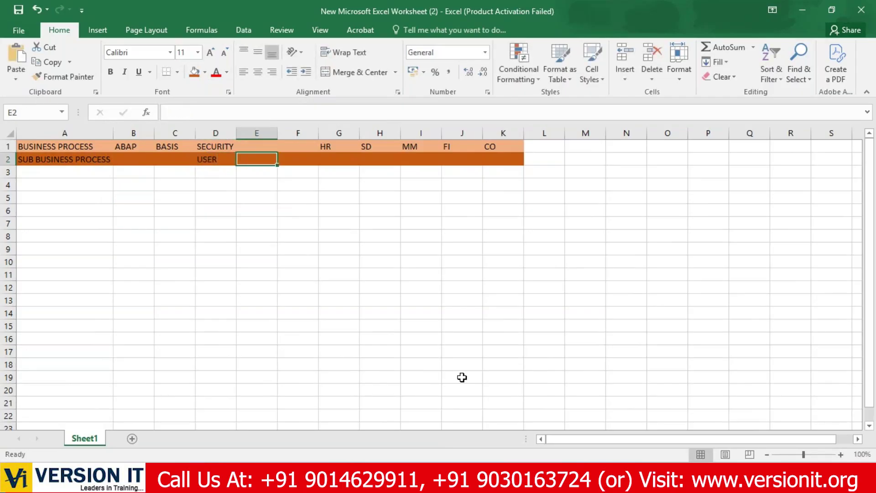
type("ROLE")
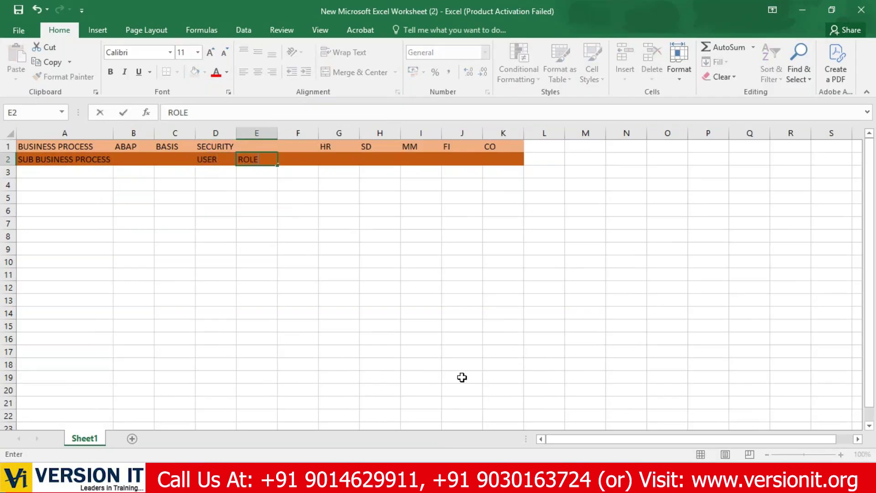
key("Tab")
type("AUDIT")
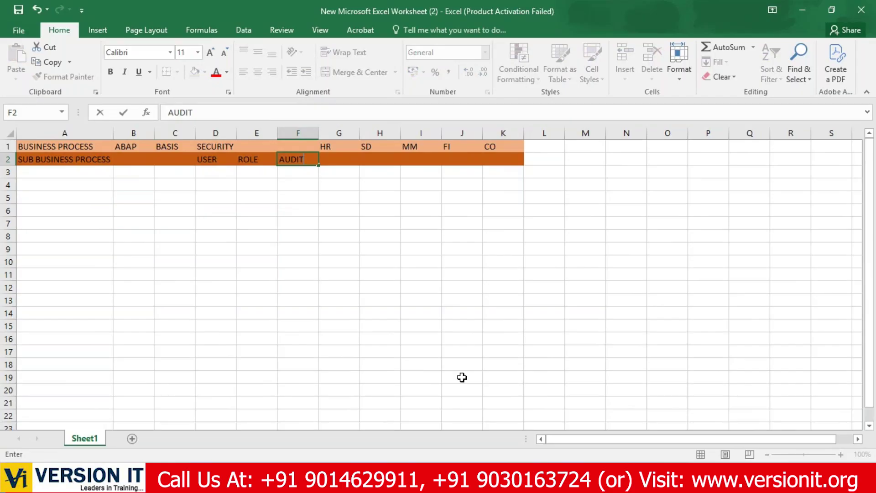
Enter CODEING in B2 under ABAP and CLIENT in C2 under BASIS.
left_click(135, 161)
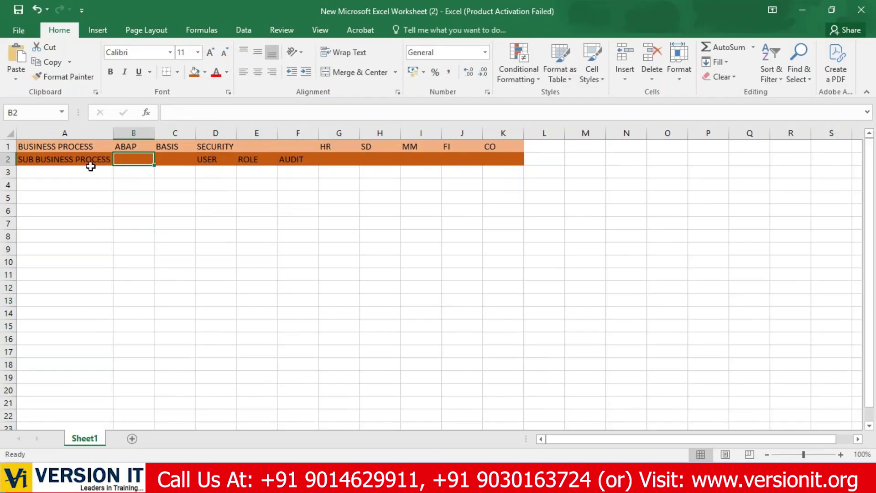
left_click(132, 146)
left_click(137, 160)
type("CODE")
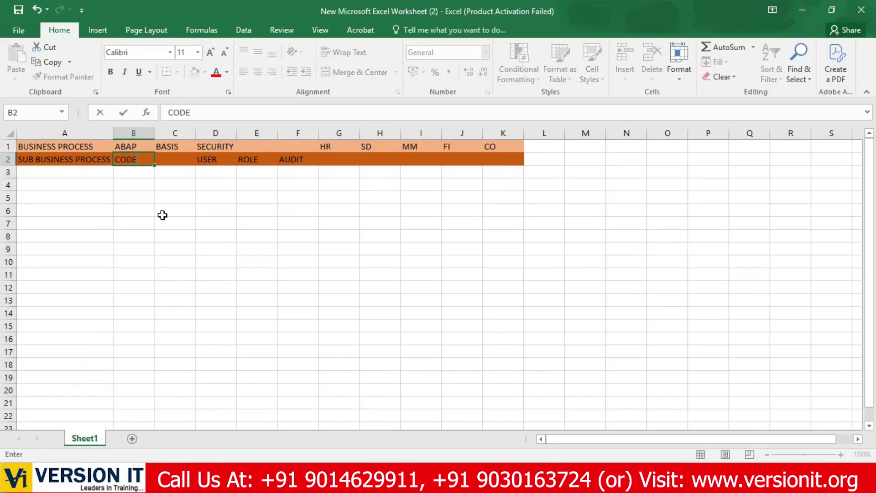
type("ING")
key("Tab")
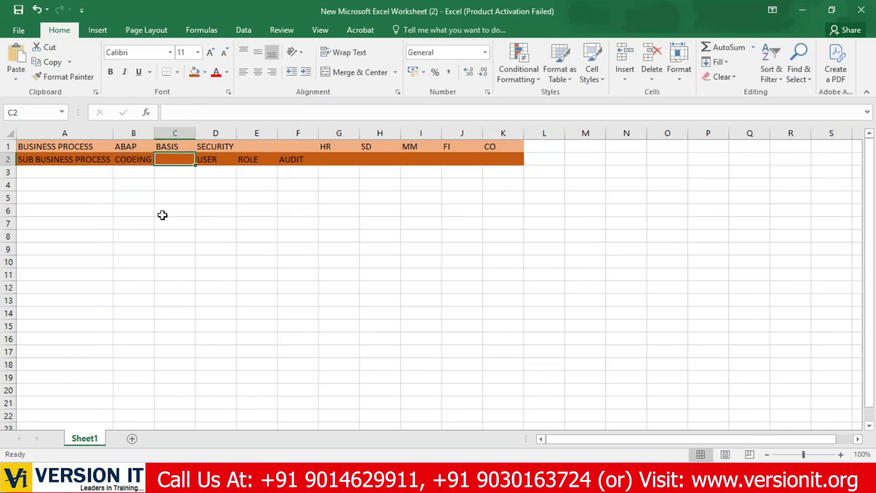
type("CLIENT")
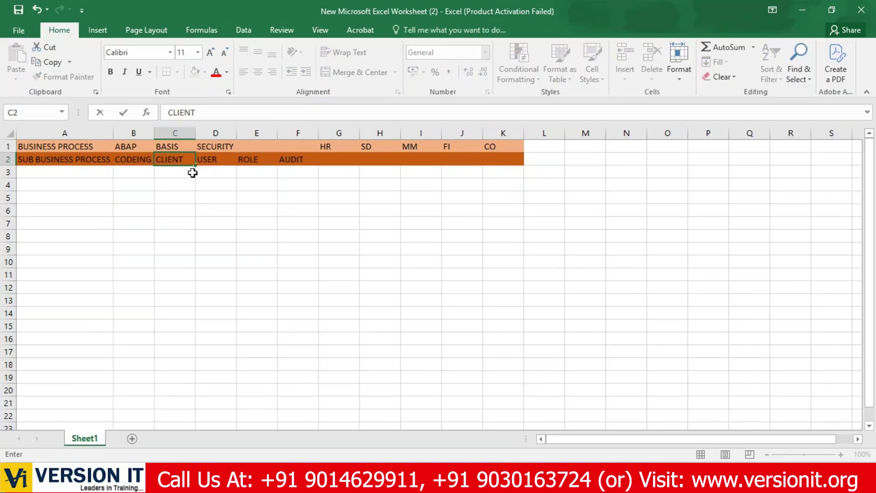
Review the ABAP, BASIS and SECURITY headings and their sub-process entries.
left_click(206, 149)
left_click(205, 158)
left_click(257, 159)
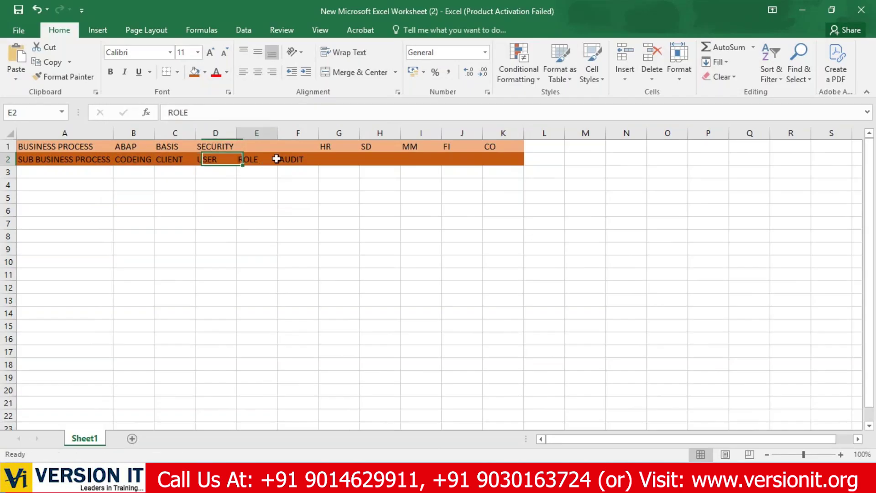
left_click(288, 159)
left_click(140, 146)
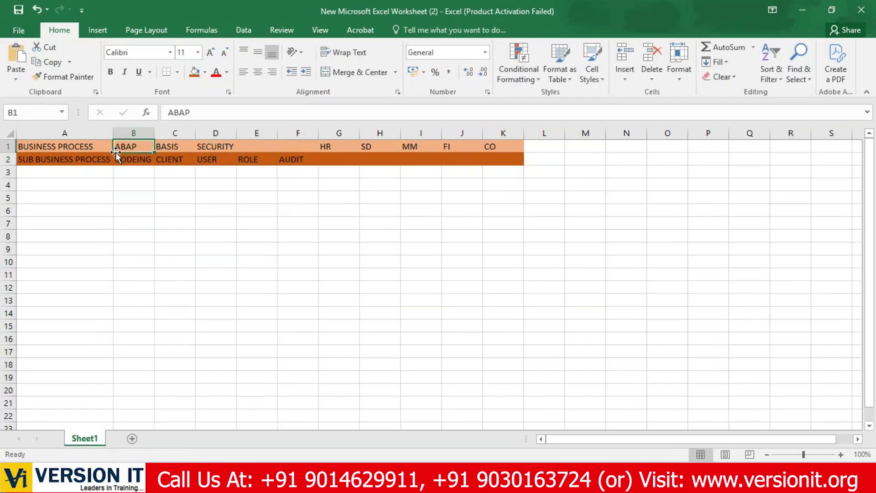
left_click(124, 159)
left_click(172, 144)
left_click(172, 159)
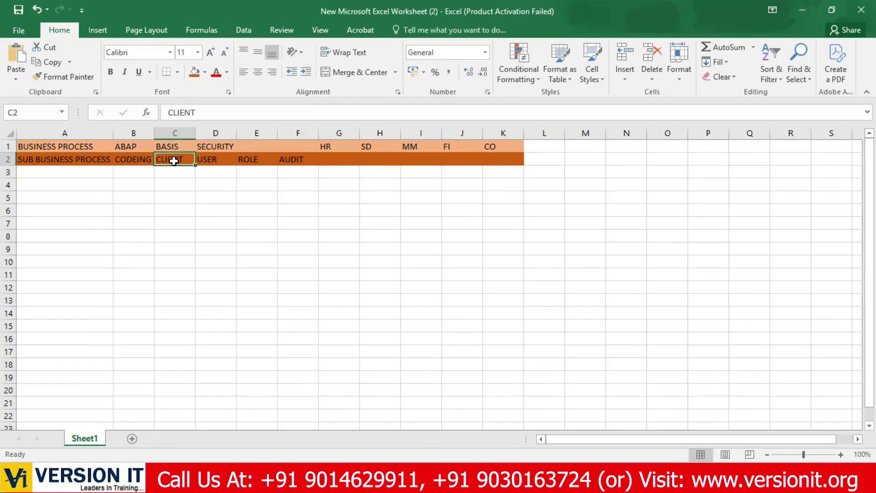
Enter EMPLOYEE, SALES and MATERIAL in G2:I2 under HR, SD and MM.
left_click(342, 160)
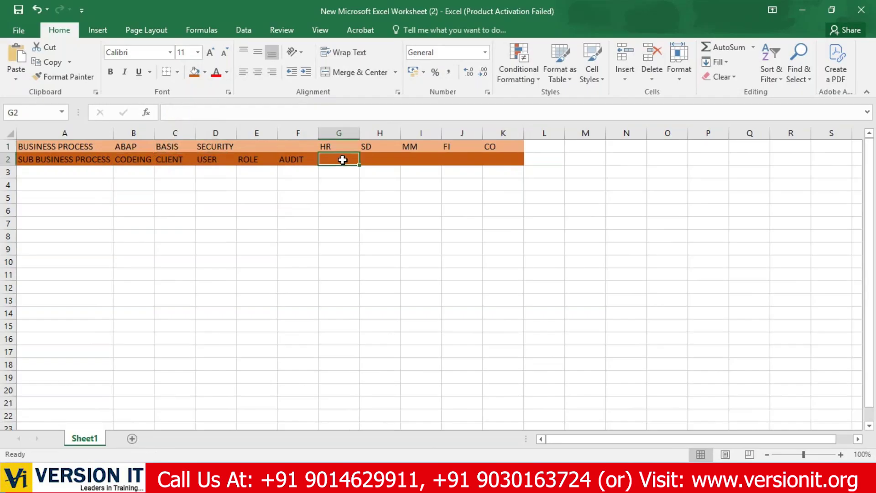
type("EMPLOYEE")
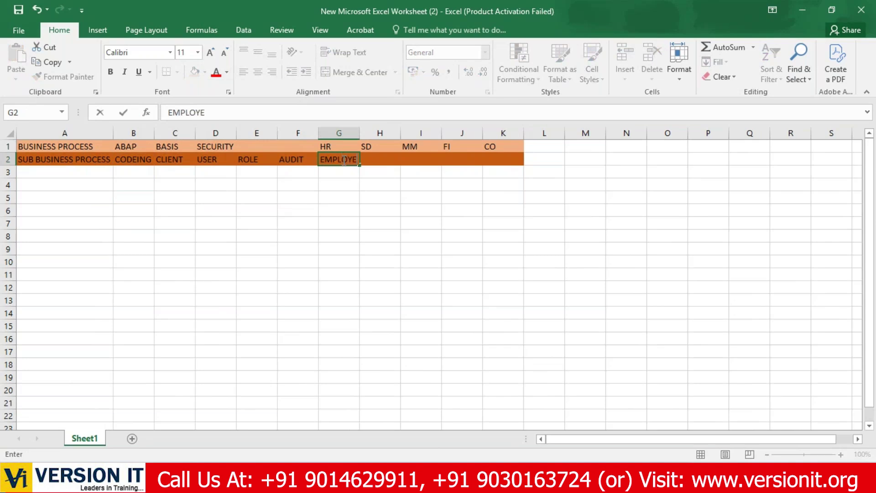
key("ctrl+Return")
type("SALES")
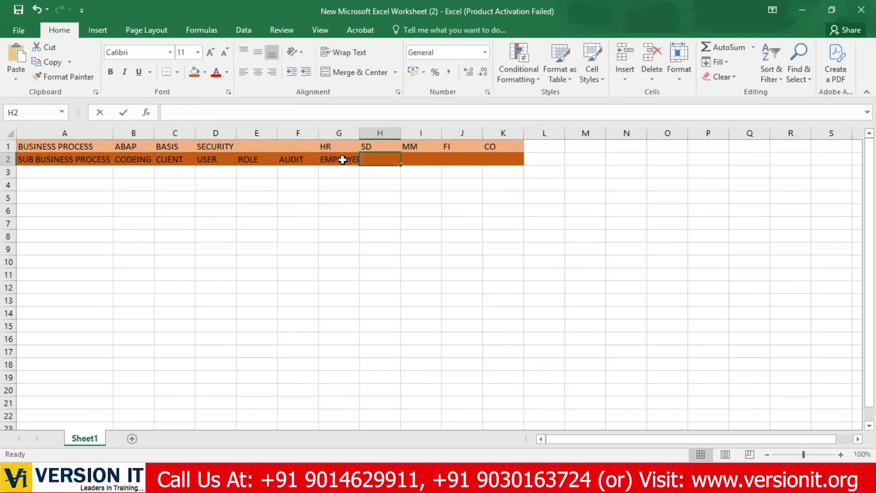
key("Tab")
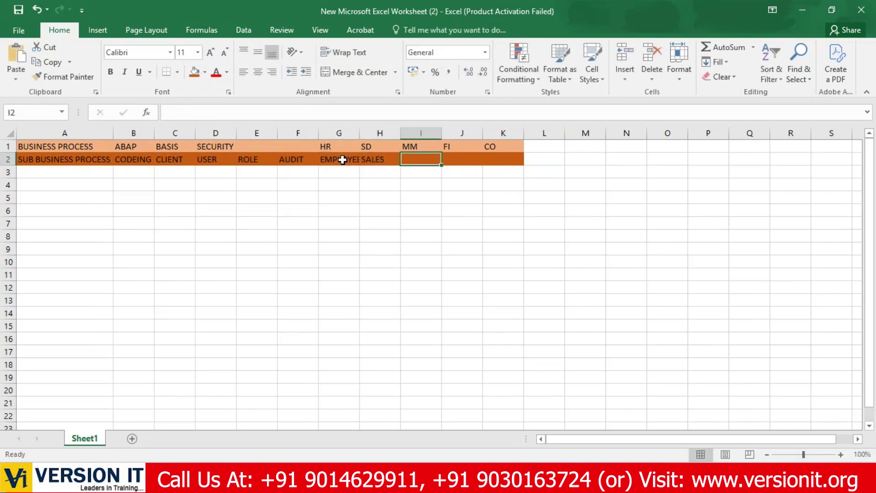
type("MATERIAL")
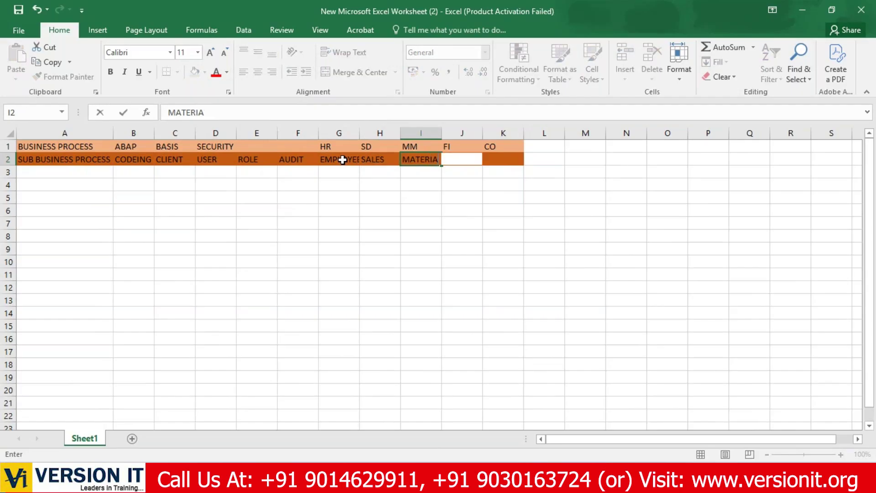
key("Tab")
Enter G/L in J2 and INTERNAL in K2, correcting a typo.
type("G/")
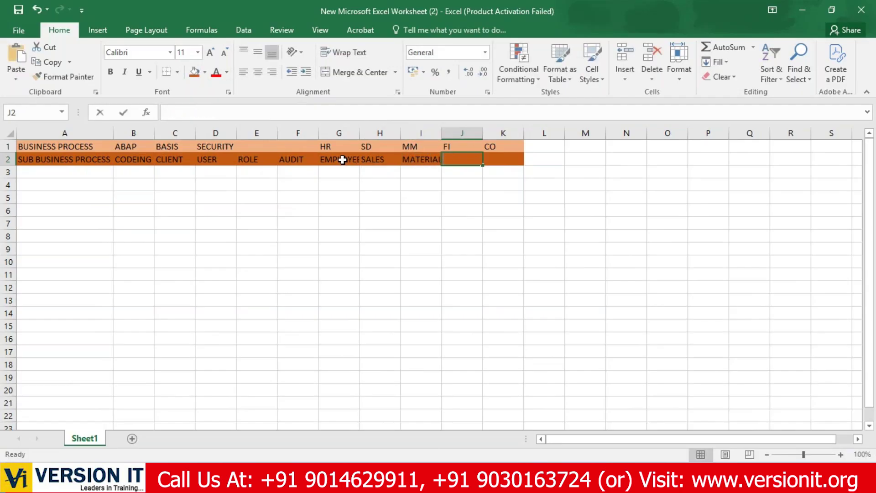
key("Tab")
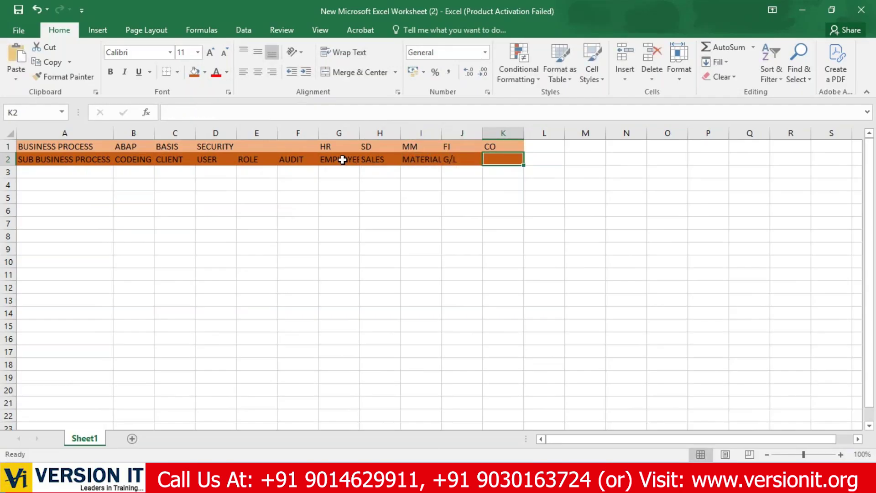
type("IN")
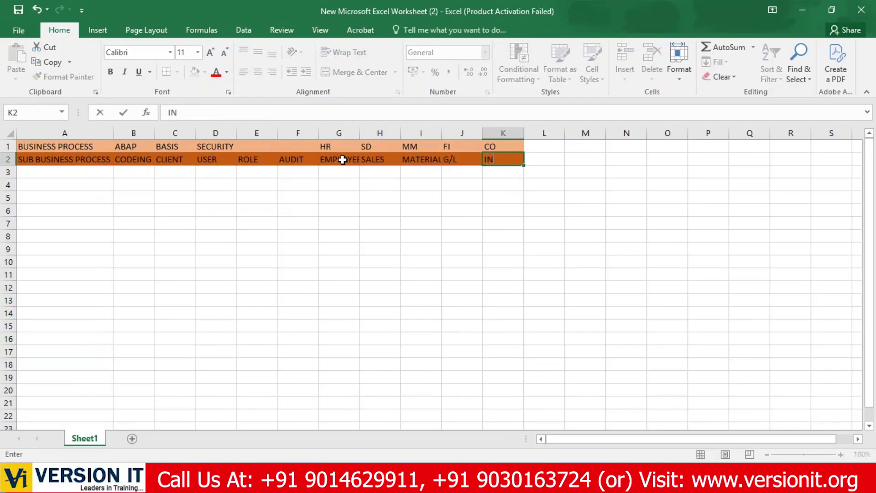
type("TERBAA")
key("BackSpace")
key("BackSpace")
key("BackSpace")
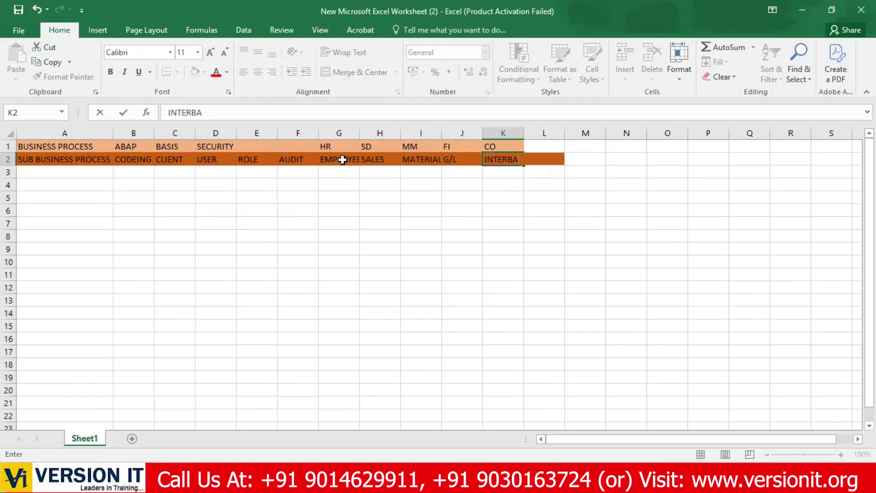
type("NAL")
key("Tab")
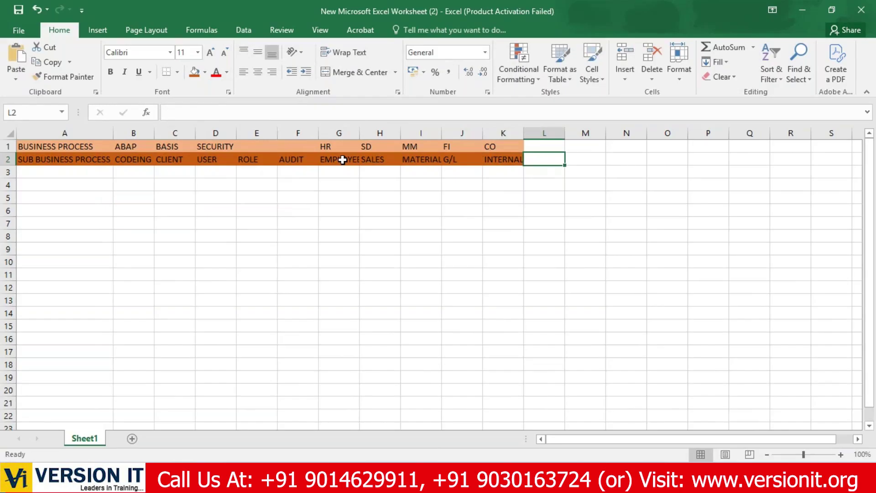
left_click(342, 160)
left_click(361, 237)
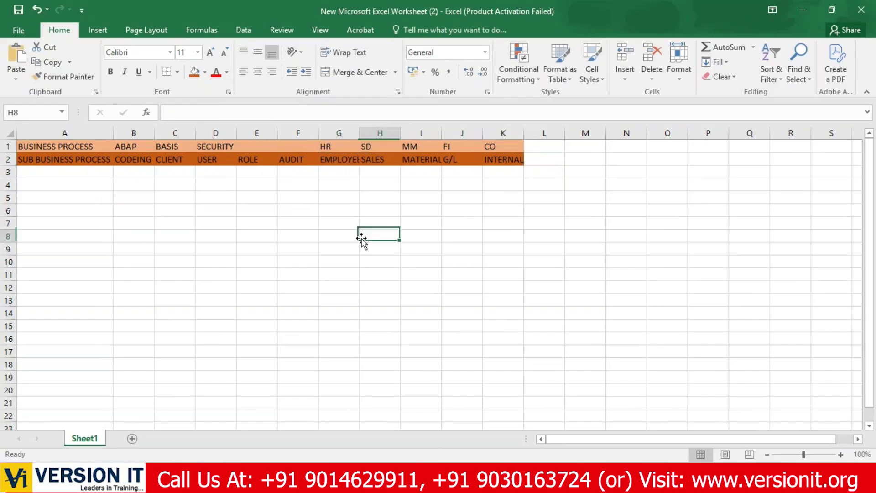